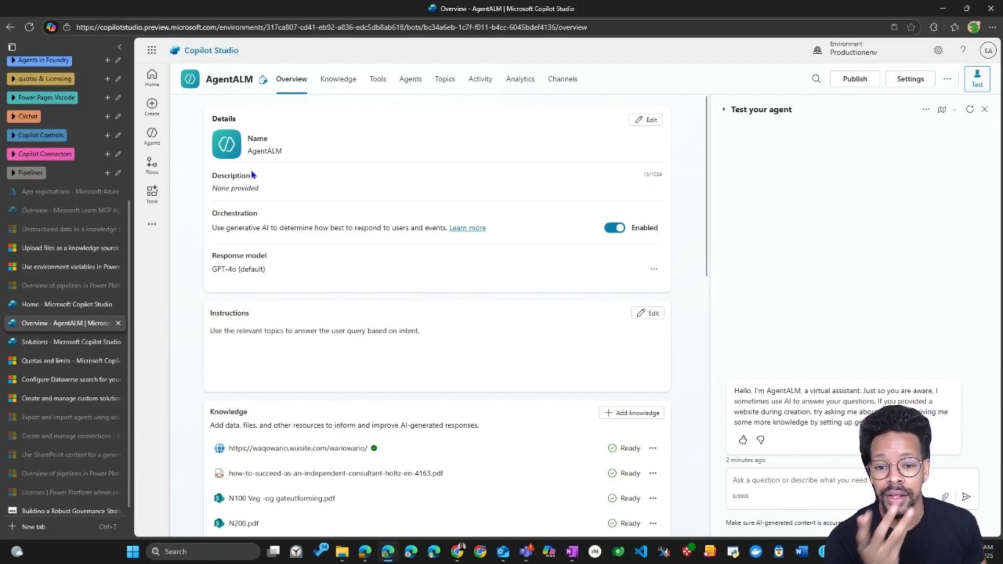
# - Review the AgentALM overview, covering its details, instructions, knowledge, tools, triggers and connected agents
pyautogui.scroll(-3, 290, 312)
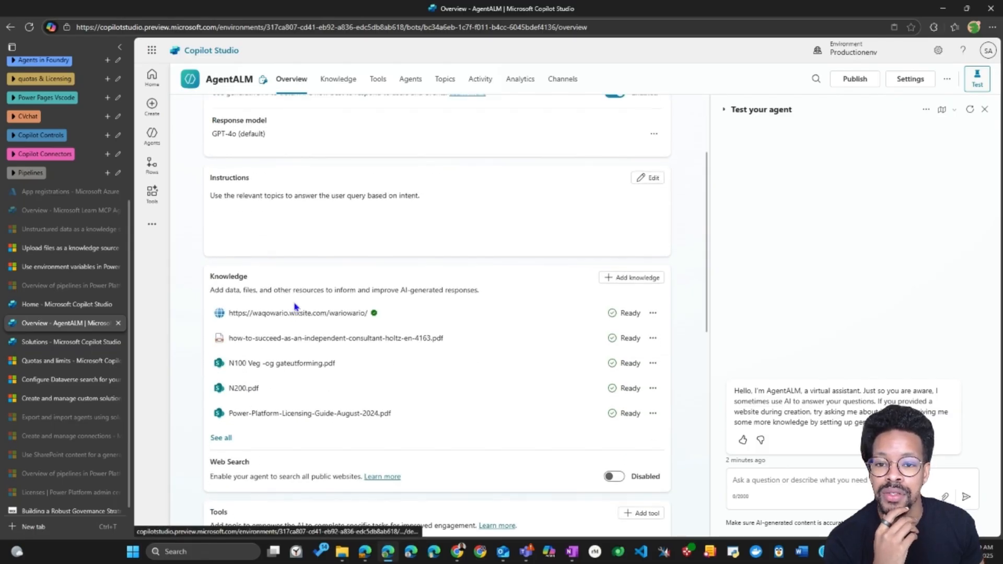
pyautogui.scroll(3, 293, 309)
pyautogui.scroll(-3, 306, 246)
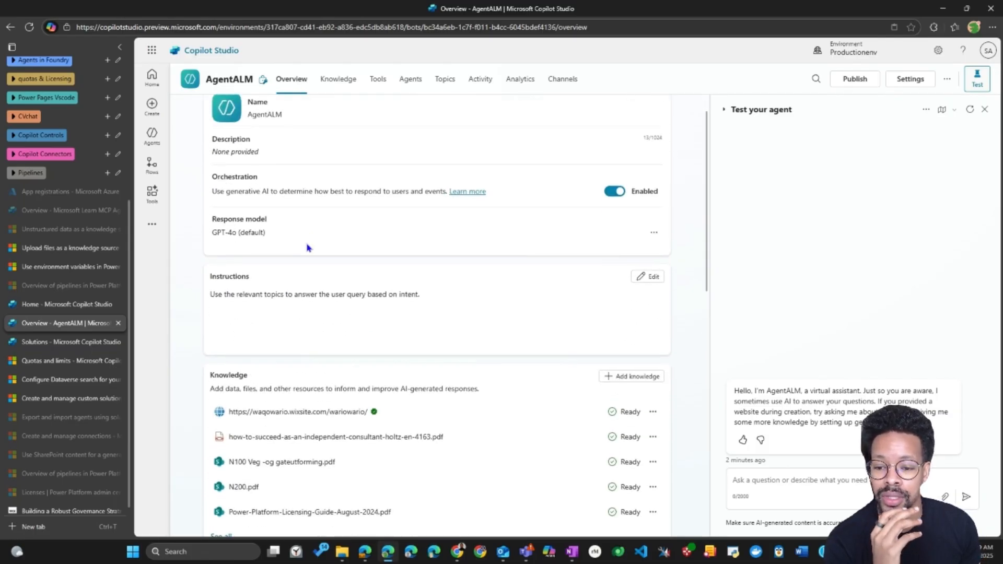
pyautogui.scroll(-3, 271, 418)
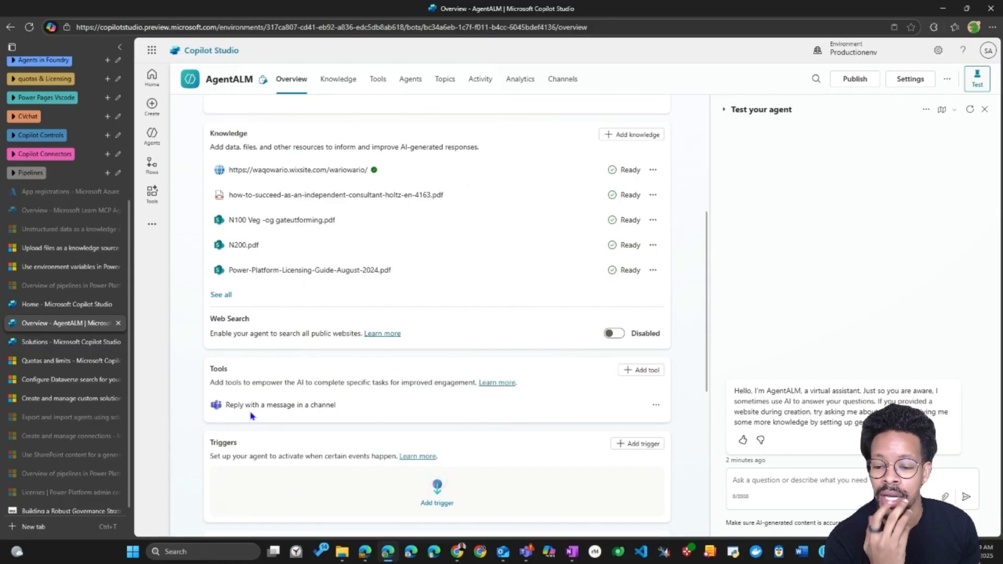
pyautogui.scroll(-3, 270, 408)
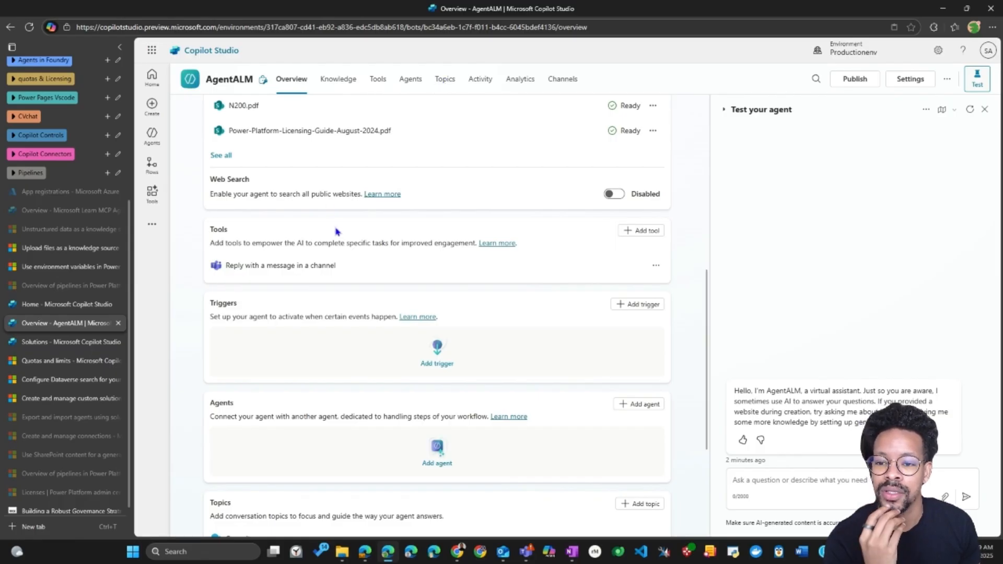
pyautogui.scroll(6, 332, 209)
pyautogui.scroll(3, 331, 123)
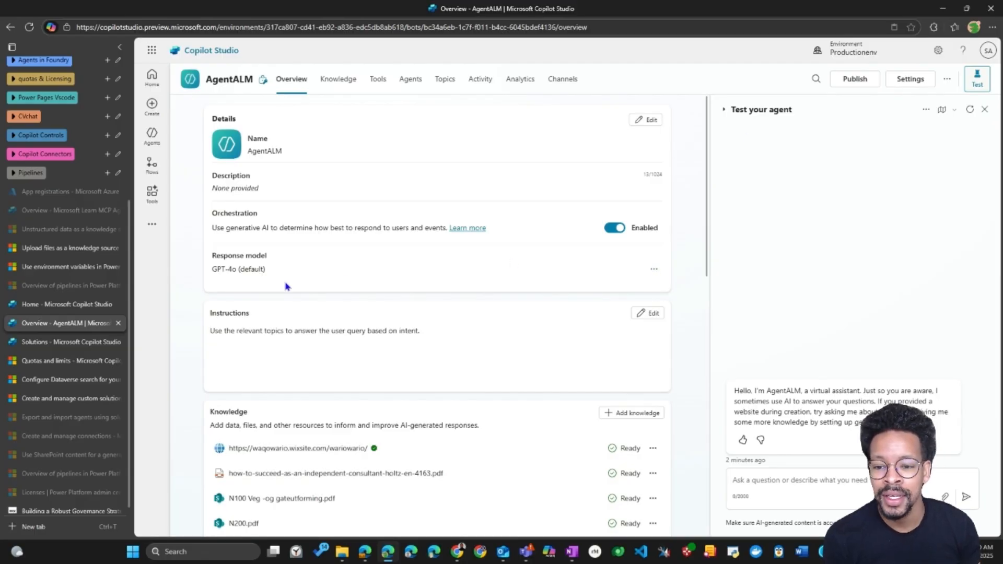
pyautogui.scroll(-3, 287, 284)
pyautogui.scroll(-1, 399, 229)
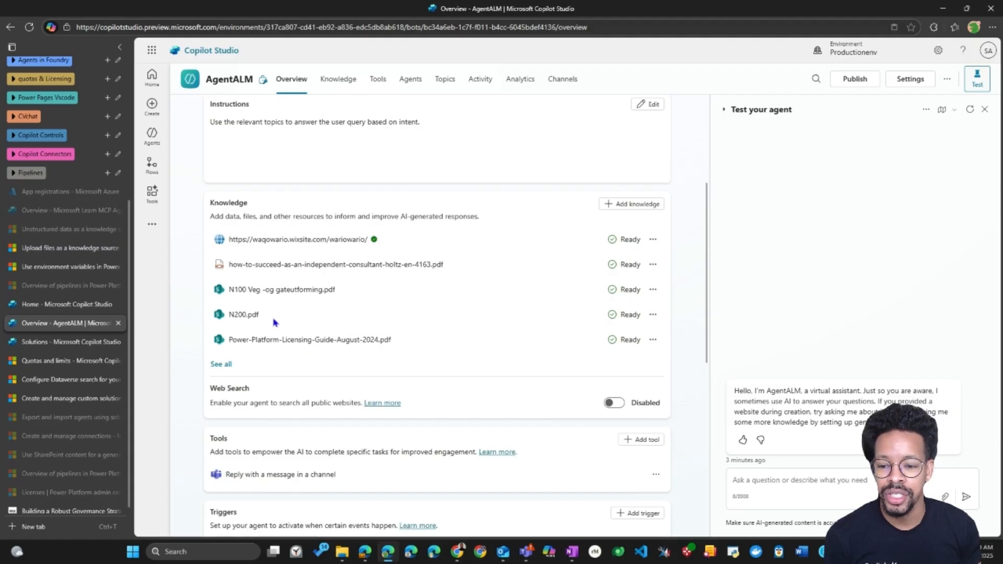
pyautogui.scroll(-2, 340, 384)
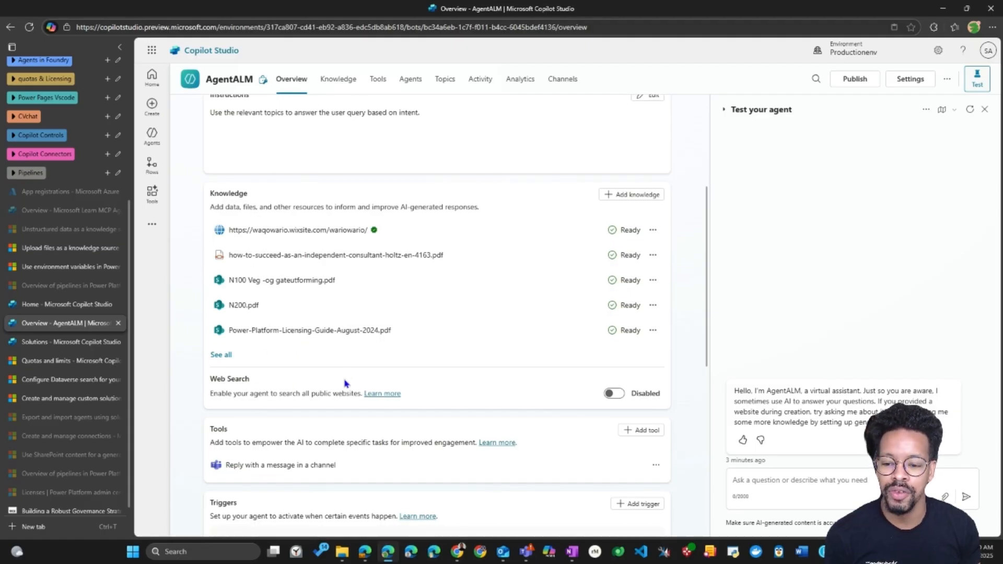
pyautogui.scroll(3, 334, 374)
# - Open the AgentALM knowledge sources and display the options for adding knowledge
pyautogui.click(349, 80)
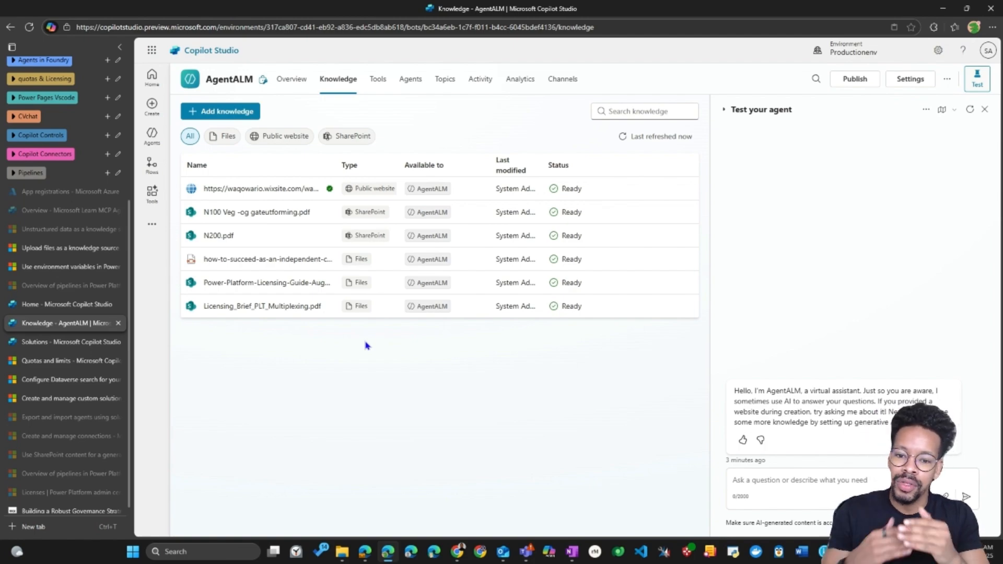
pyautogui.click(239, 118)
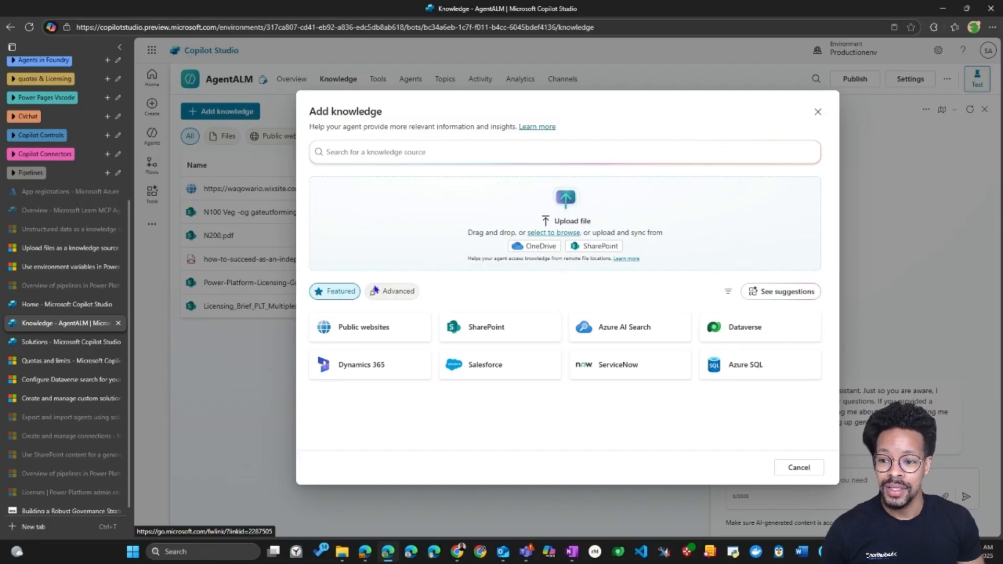
# - Switch to the Microsoft Learn article "Upload files as a knowledge source" and skim its note and introduction
pyautogui.click(63, 247)
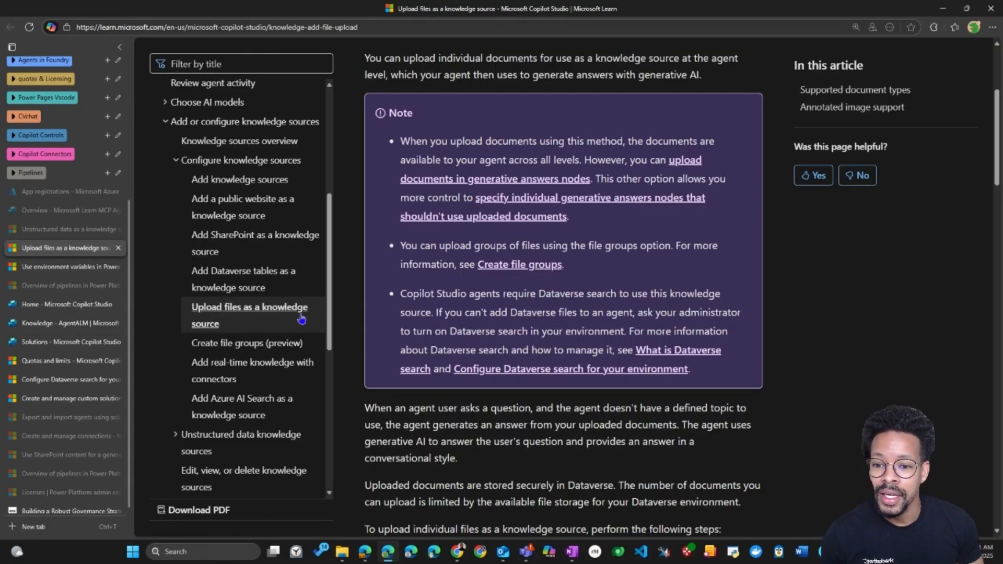
pyautogui.scroll(-1, 620, 313)
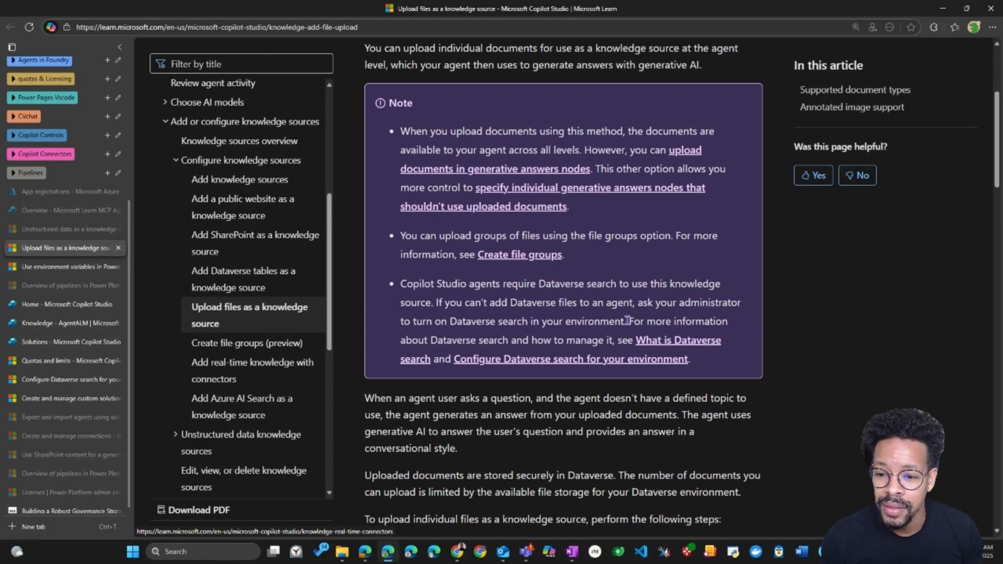
pyautogui.scroll(-5, 620, 313)
pyautogui.scroll(10, 620, 312)
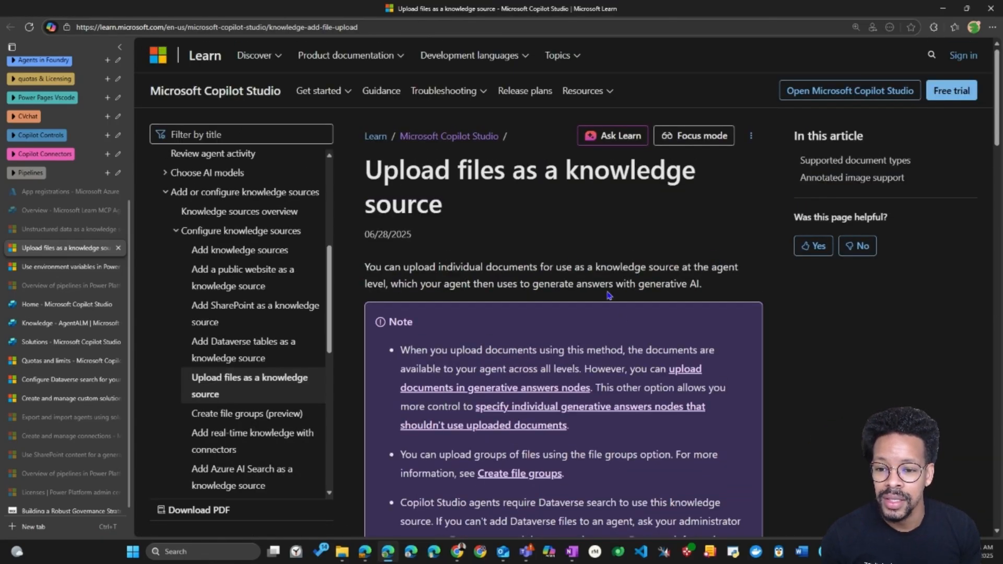
# - Open the Microsoft Learn article "Unstructured data as a knowledge source" and examine its diagram of file processing in Dataverse
pyautogui.click(187, 29)
pyautogui.write('unstructured data as a knowledge source - Microsoft Copilot Studio | Microsoft Learn')
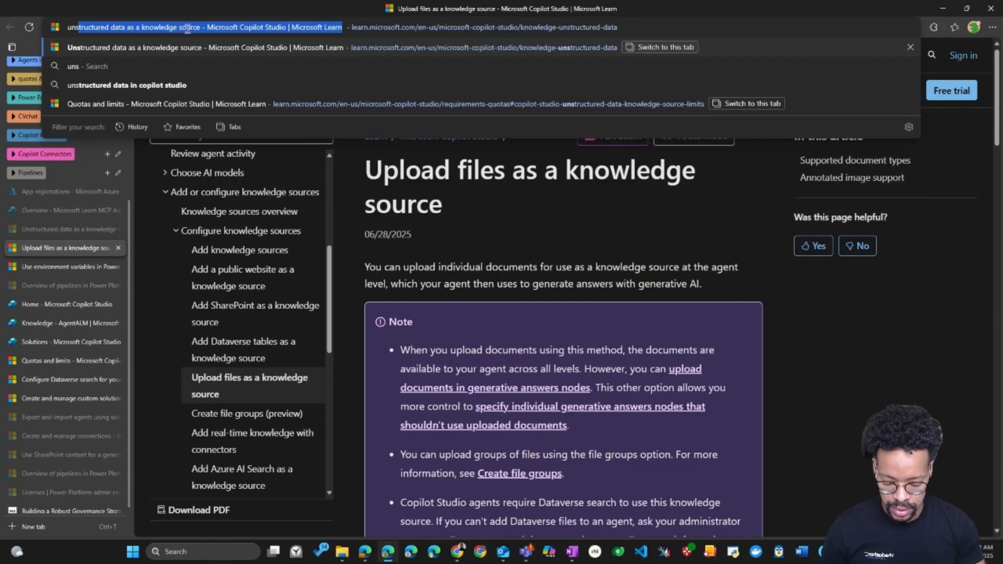
pyautogui.press('Down')
pyautogui.press('Up')
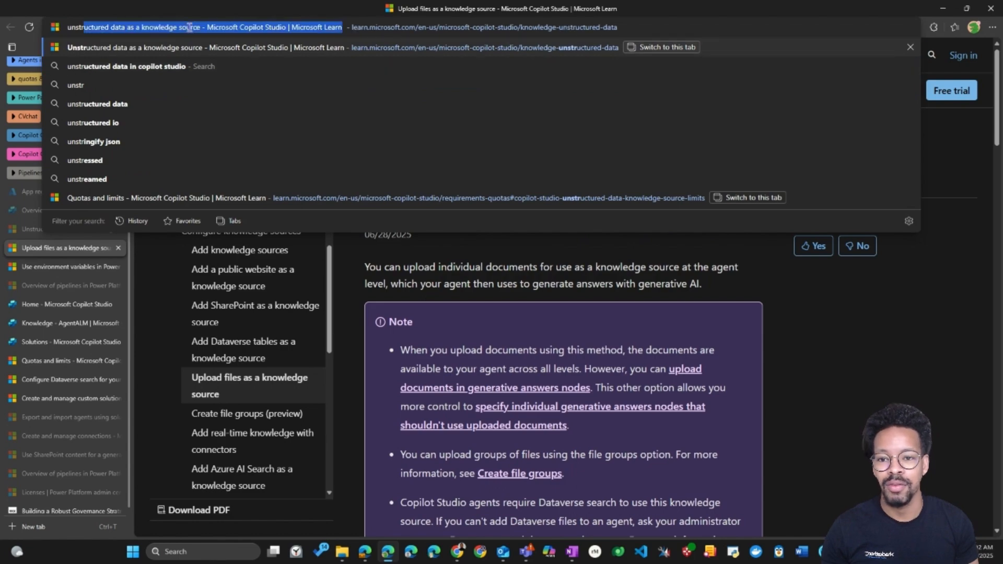
pyautogui.press('Return')
pyautogui.scroll(-6, 376, 407)
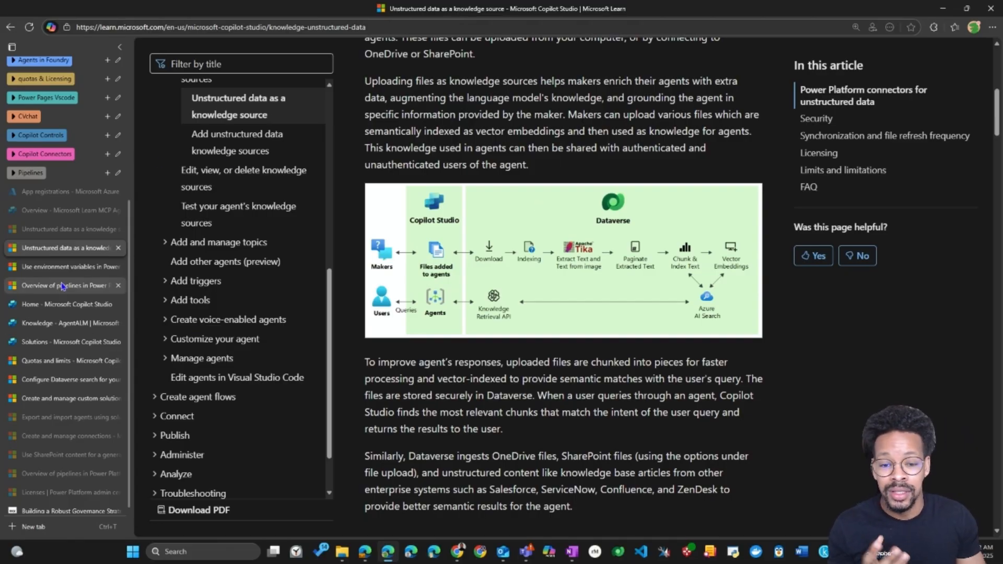
# - Open the Copilot Studio "Quotas and limits" article and examine the OneDrive file size limit and ALM support note
pyautogui.click(66, 361)
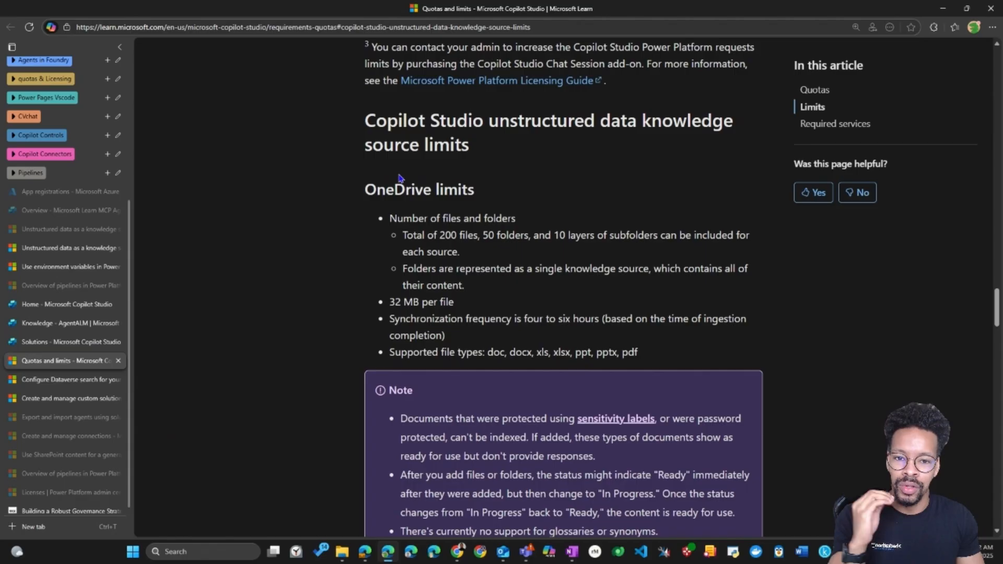
pyautogui.moveTo(489, 121); pyautogui.dragTo(731, 121)
pyautogui.click(562, 135)
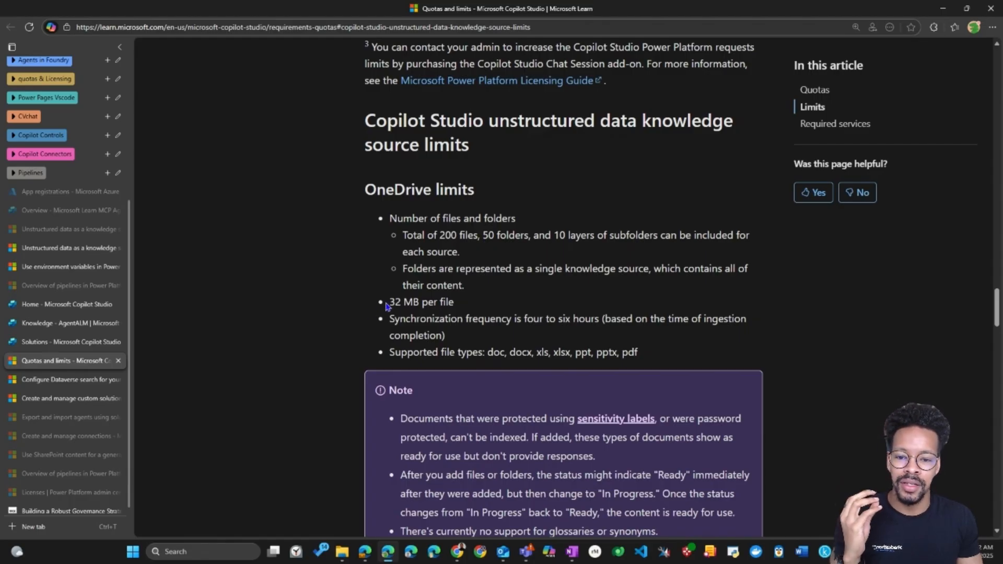
pyautogui.moveTo(387, 306); pyautogui.dragTo(449, 303)
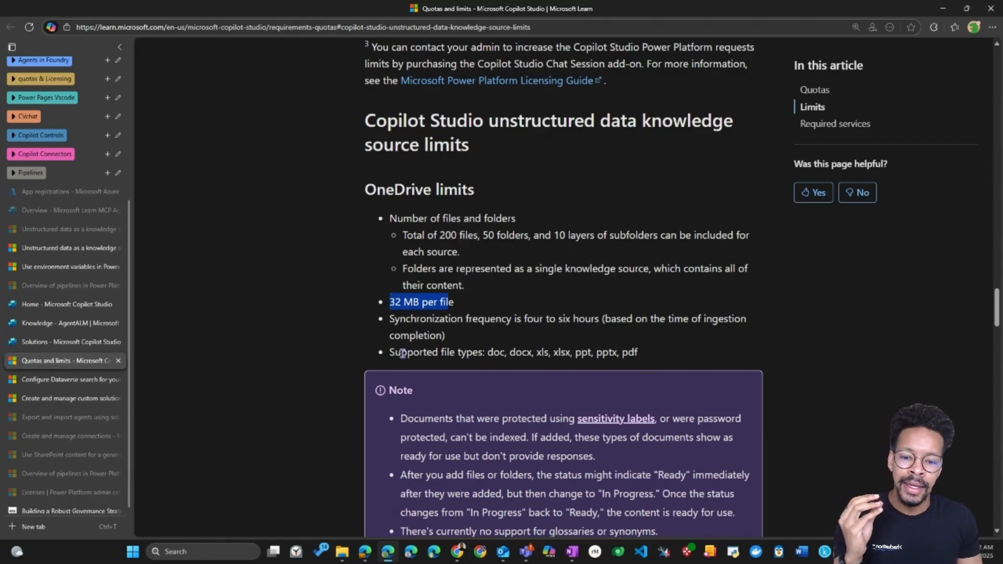
pyautogui.scroll(-3, 551, 241)
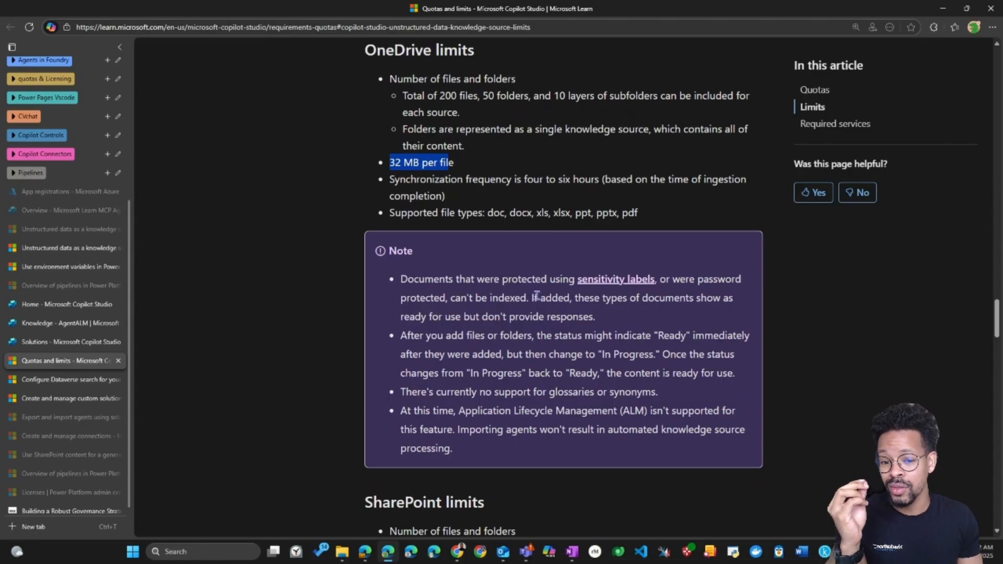
pyautogui.moveTo(399, 410); pyautogui.dragTo(467, 445)
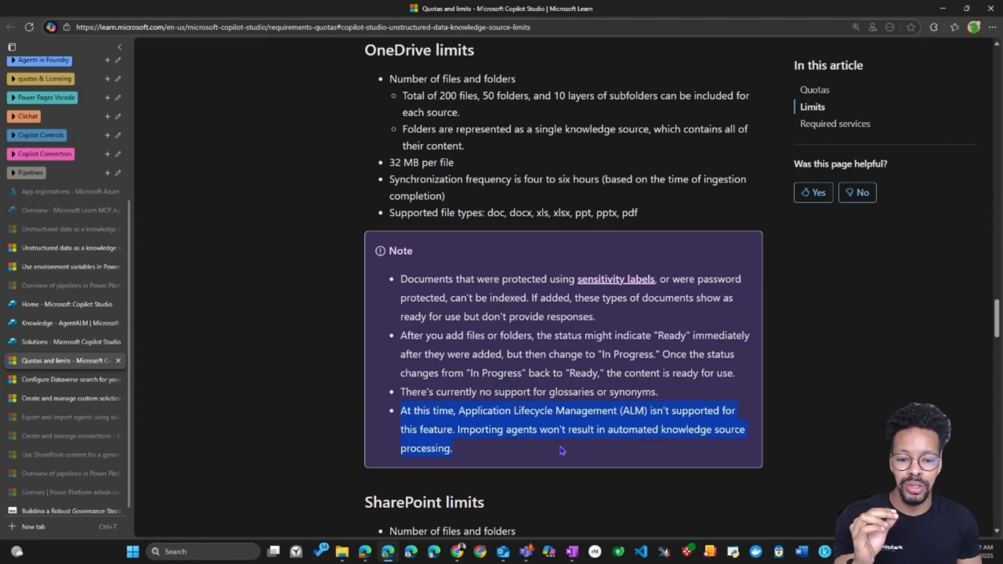
pyautogui.click(494, 434)
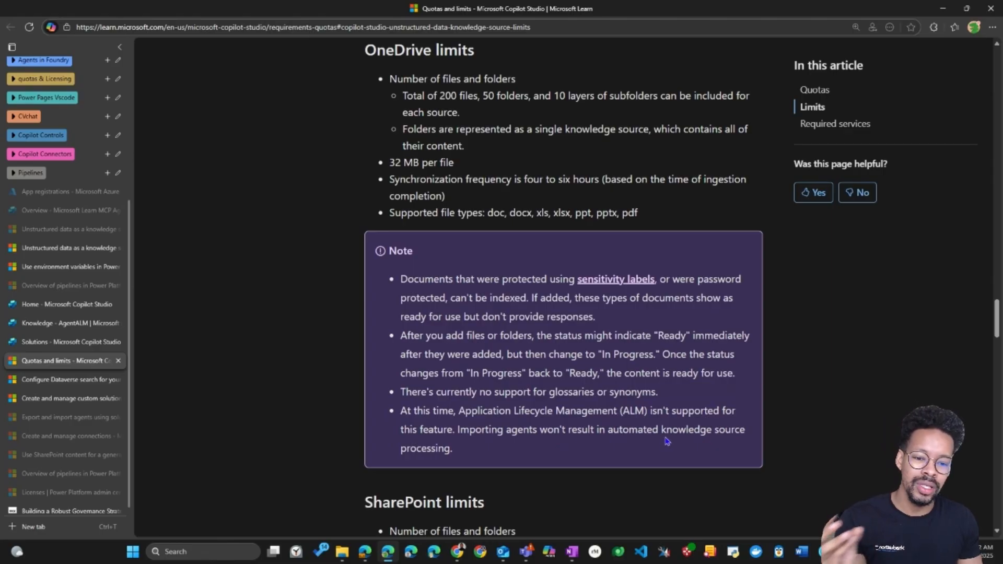
# - Read the SharePoint limits and their accompanying note in the unstructured data knowledge source section
pyautogui.scroll(-2, 570, 351)
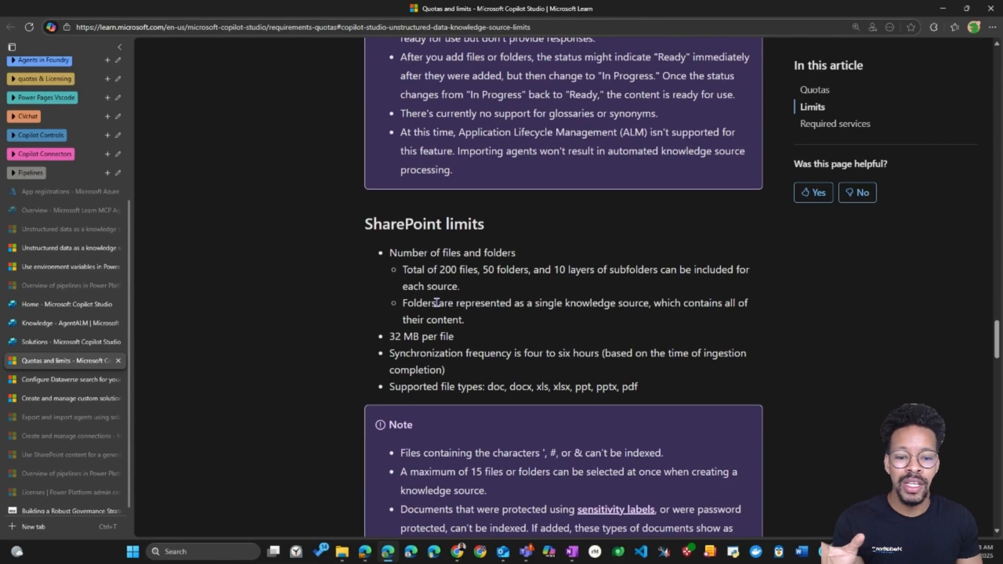
pyautogui.scroll(-3, 440, 290)
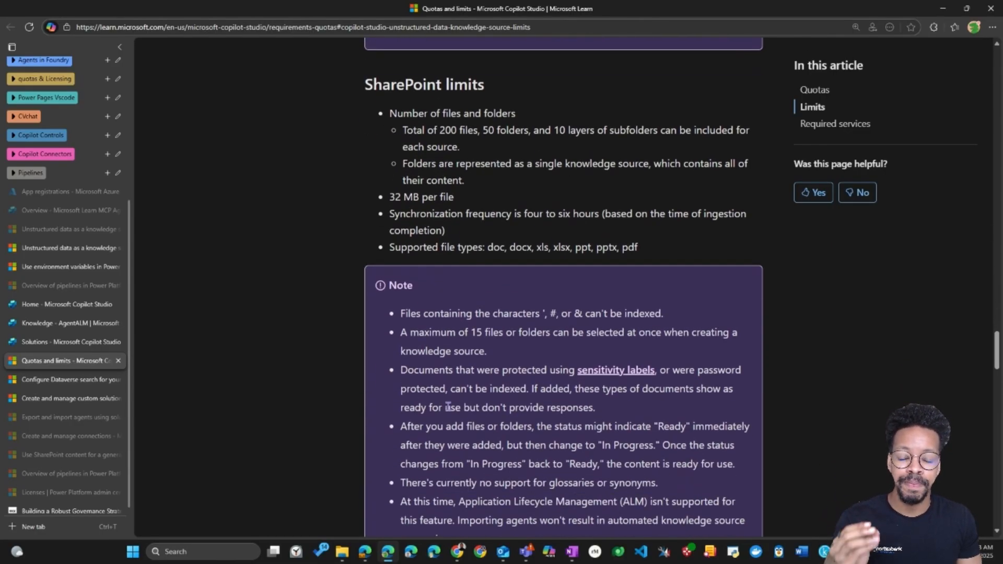
pyautogui.scroll(-2, 448, 398)
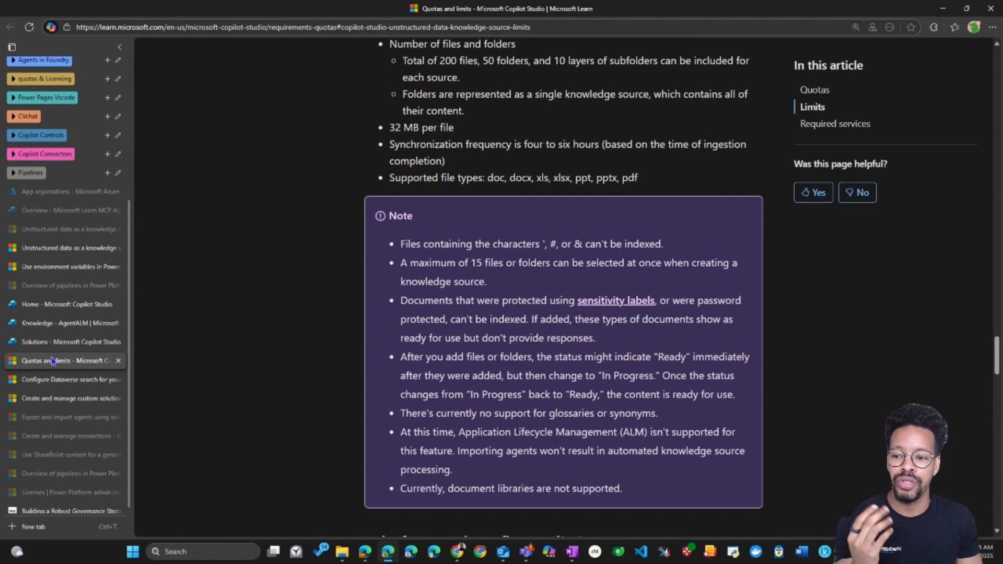
# - Return to the AgentALM knowledge page in Copilot Studio and reload it
pyautogui.click(52, 324)
pyautogui.click(52, 345)
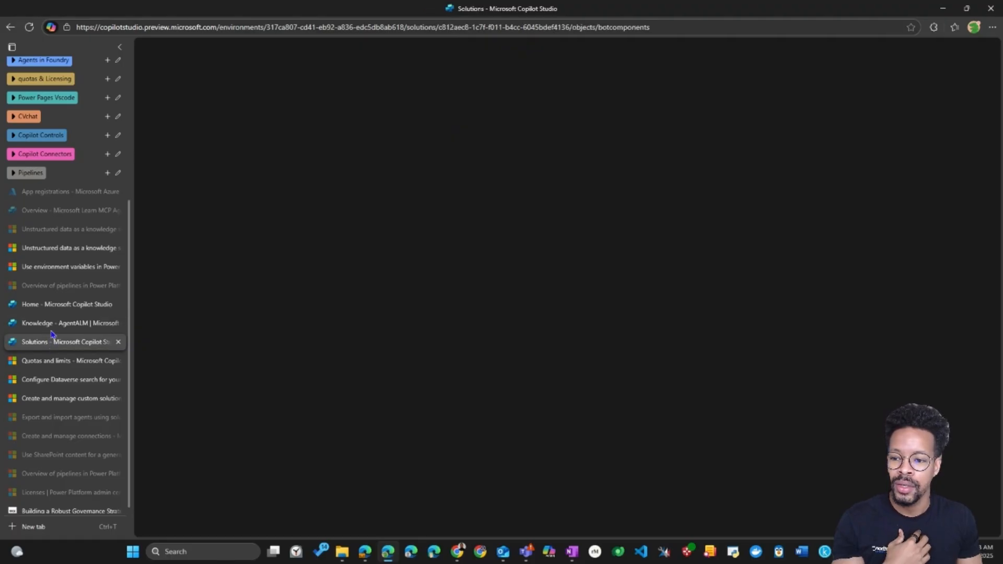
pyautogui.click(52, 329)
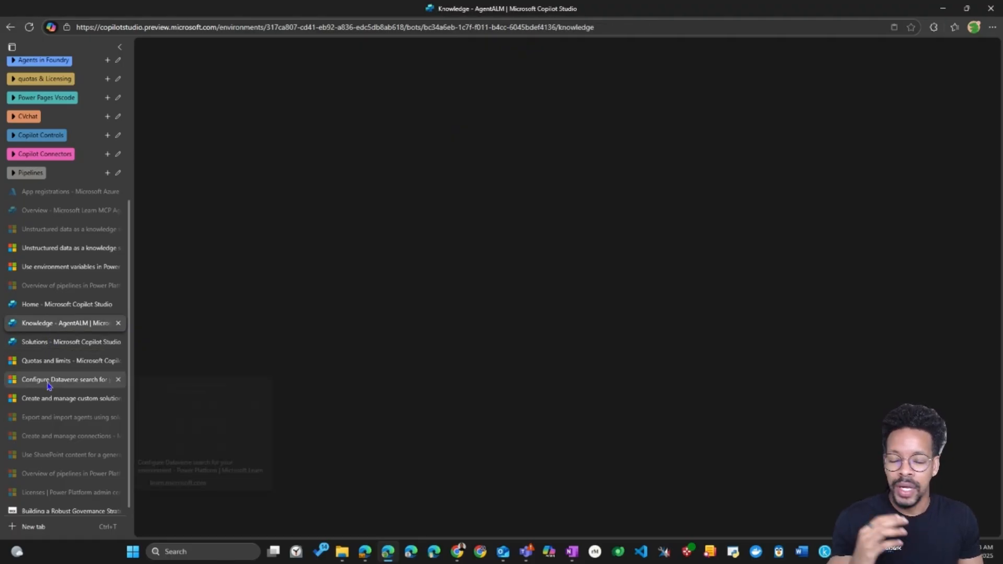
pyautogui.click(65, 322)
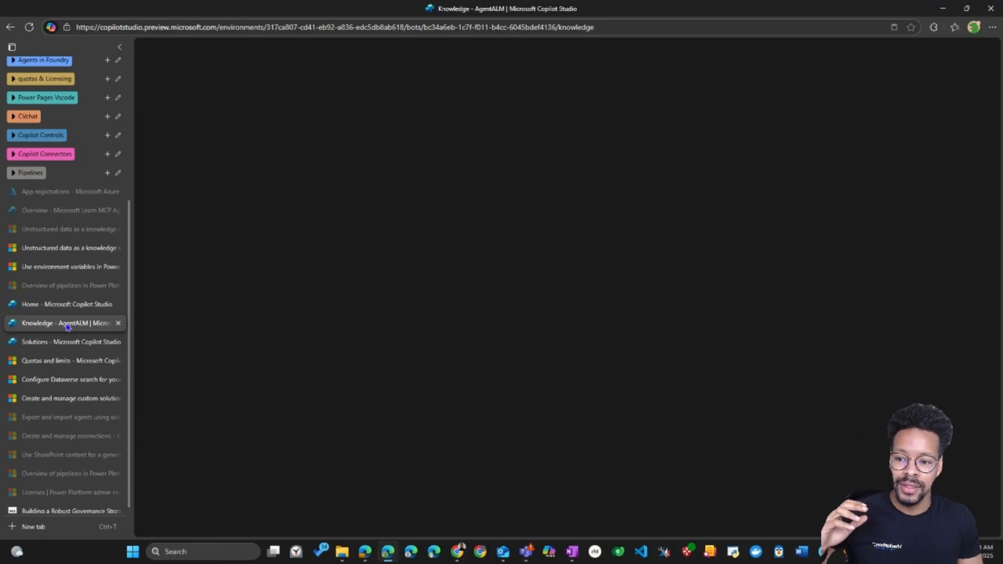
pyautogui.click(29, 27)
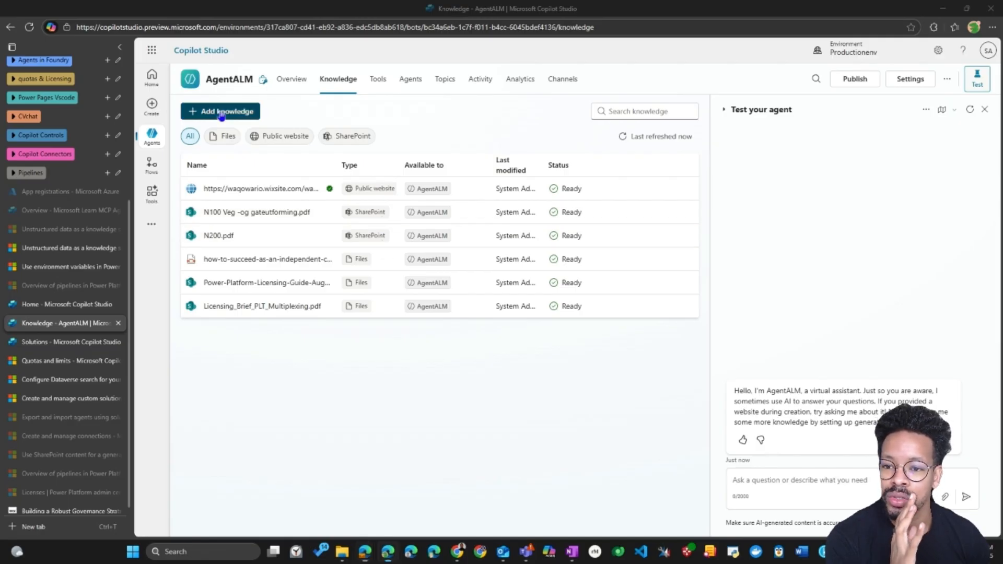
# - Look over the available knowledge source types for AgentALM and close the dialog without adding one
pyautogui.click(321, 264)
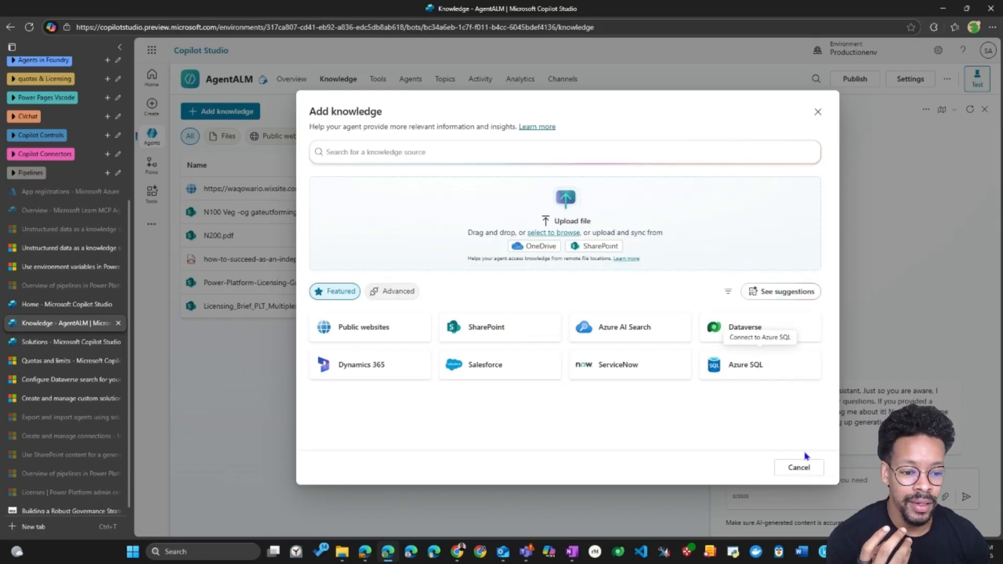
pyautogui.click(809, 468)
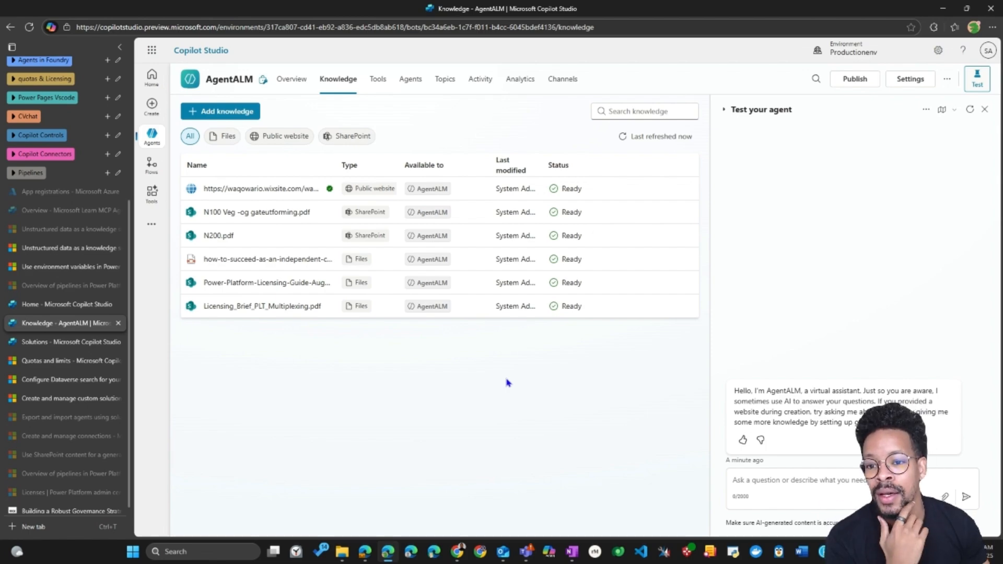
# - Review the blog posts on the public website used as AgentALM knowledge, and return to the agent's knowledge list
pyautogui.click(251, 189)
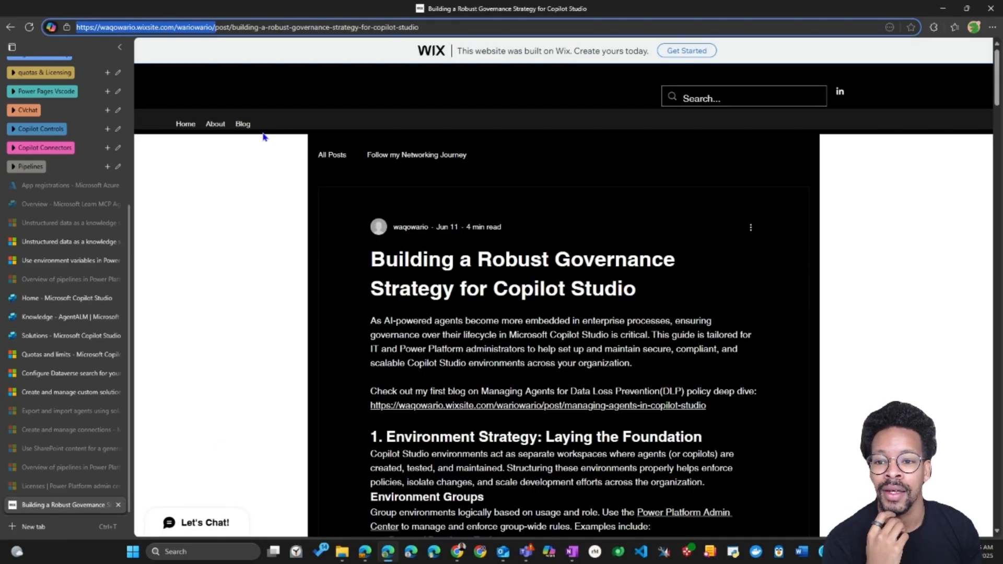
pyautogui.click(242, 124)
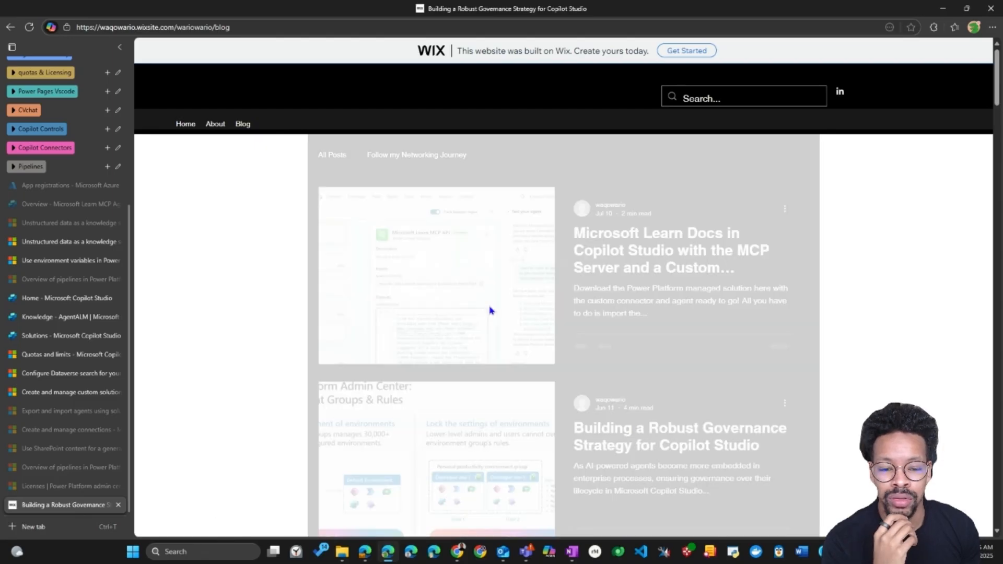
pyautogui.scroll(-1, 649, 324)
pyautogui.scroll(-1, 649, 324)
pyautogui.scroll(2, 642, 308)
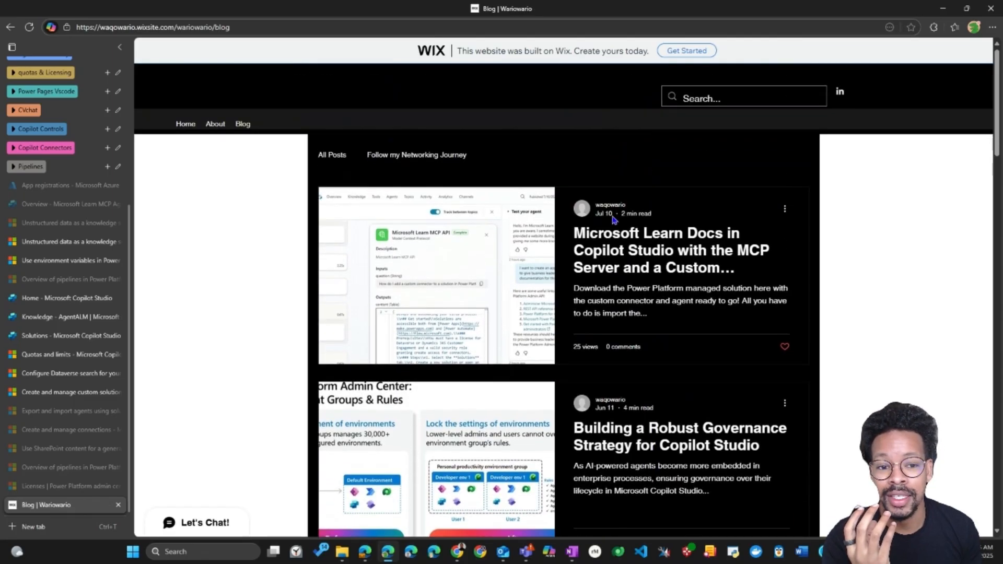
pyautogui.scroll(-5, 637, 288)
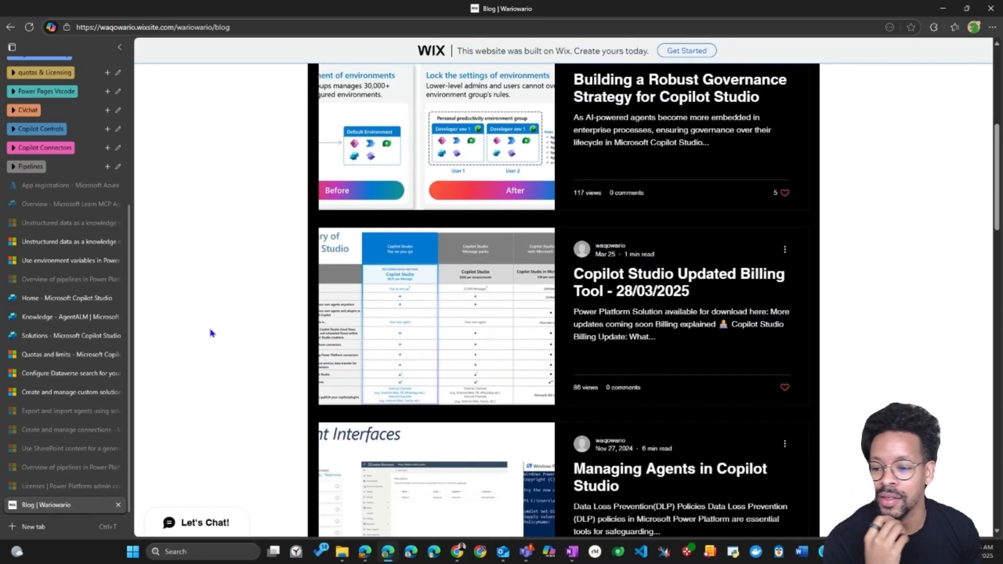
pyautogui.click(61, 320)
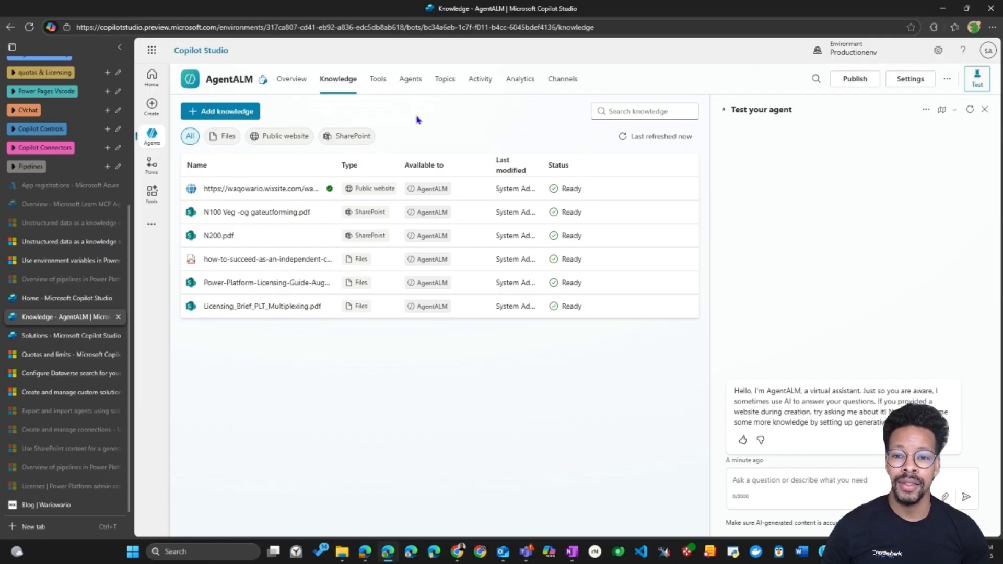
# - Look over the tools configured for AgentALM and open the connection management page from its test pane
pyautogui.click(388, 86)
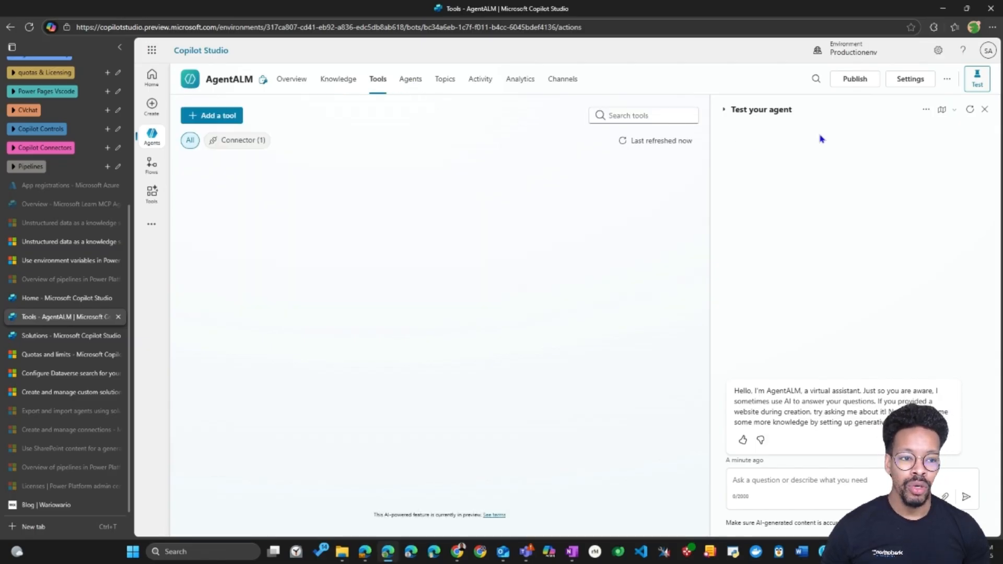
pyautogui.click(926, 110)
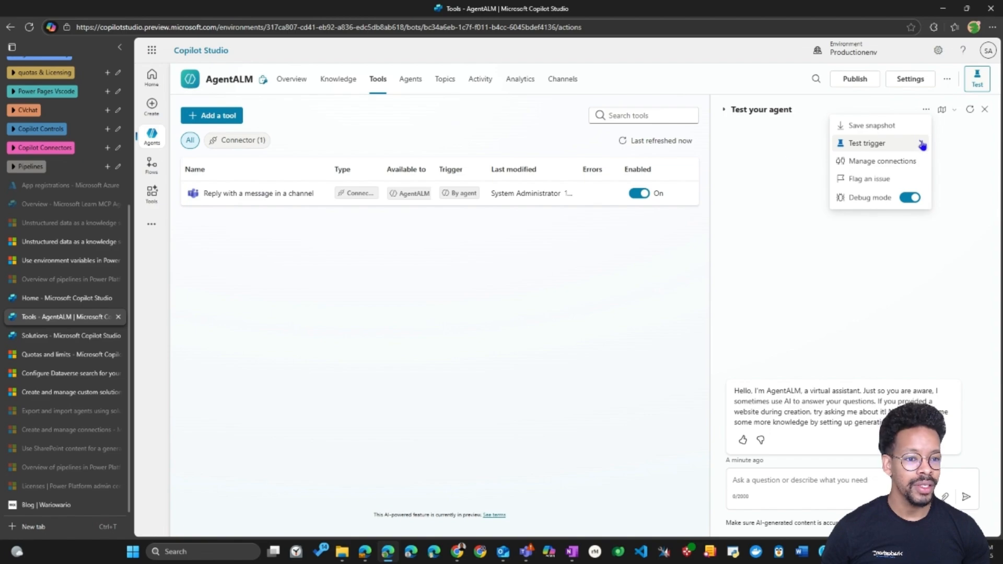
pyautogui.click(954, 160)
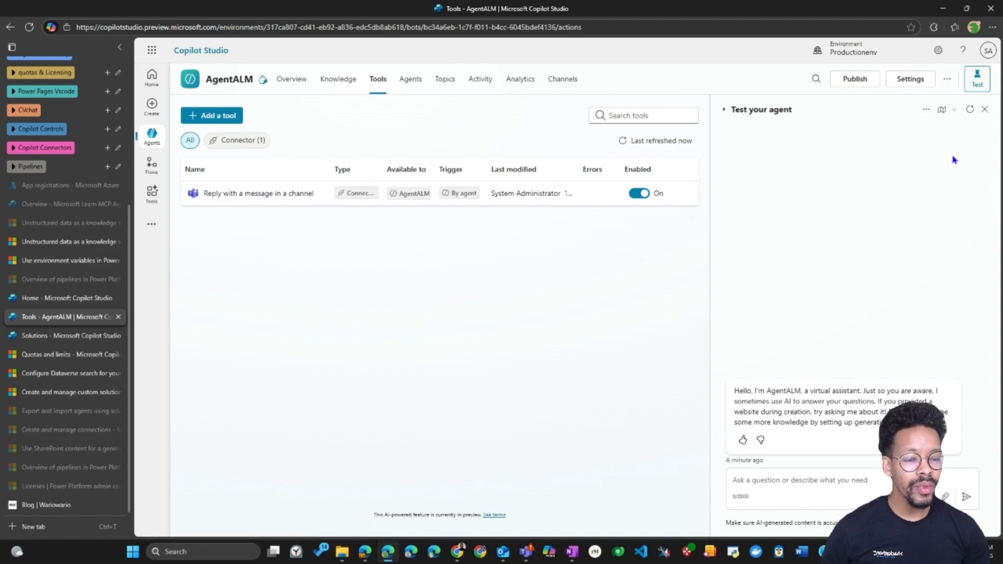
pyautogui.click(926, 109)
pyautogui.click(899, 159)
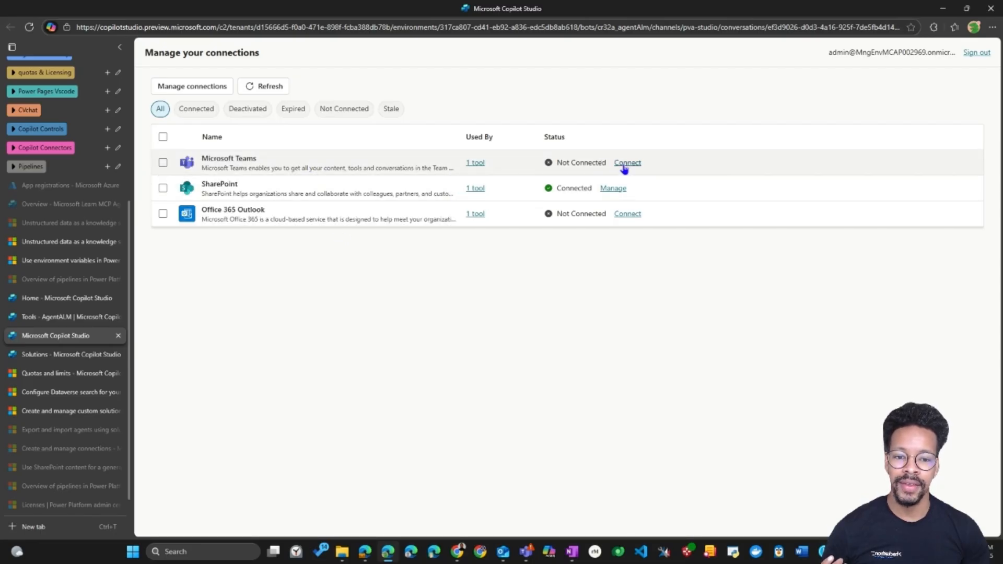
# - Submit the existing SharePoint connection for the agent and return to AgentALM's tools page
pyautogui.click(612, 189)
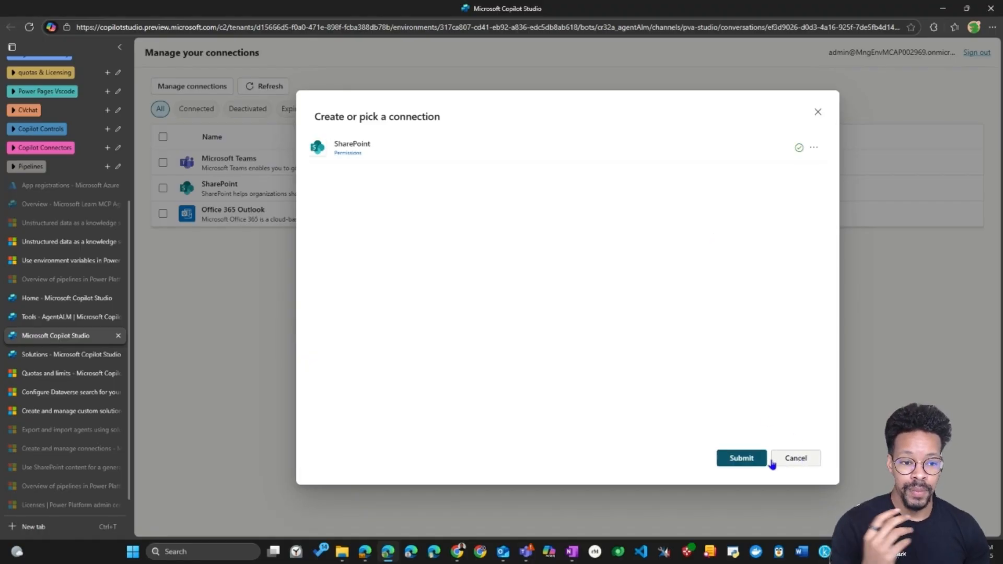
pyautogui.click(759, 459)
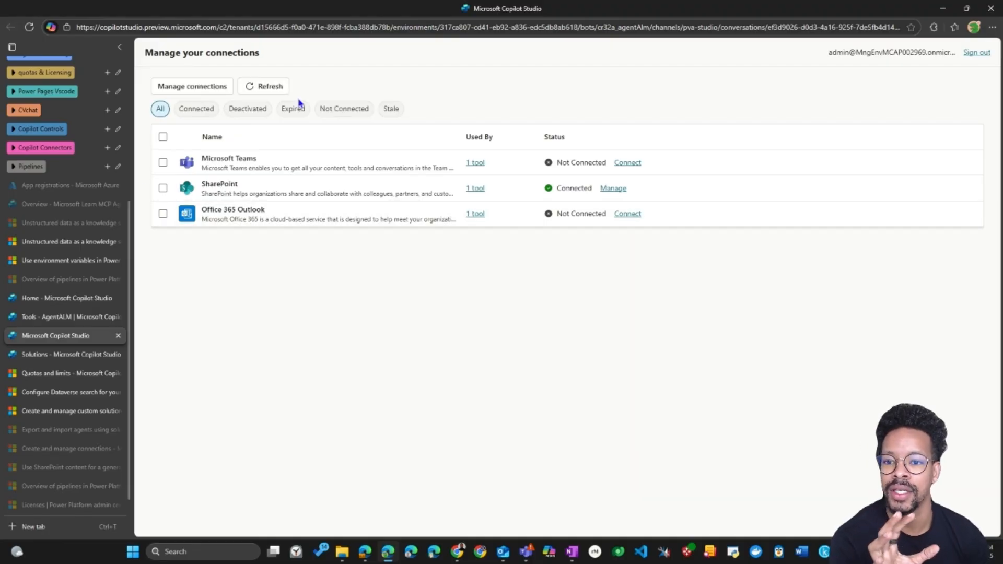
pyautogui.click(58, 318)
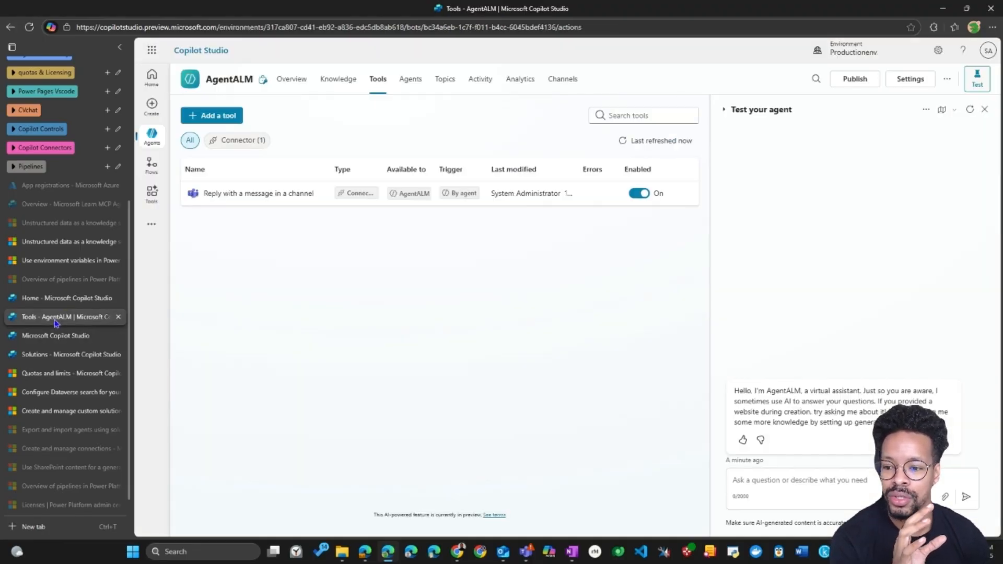
# - Examine the connection references in the agentalm solution, fitting the Type column to its content
pyautogui.click(64, 353)
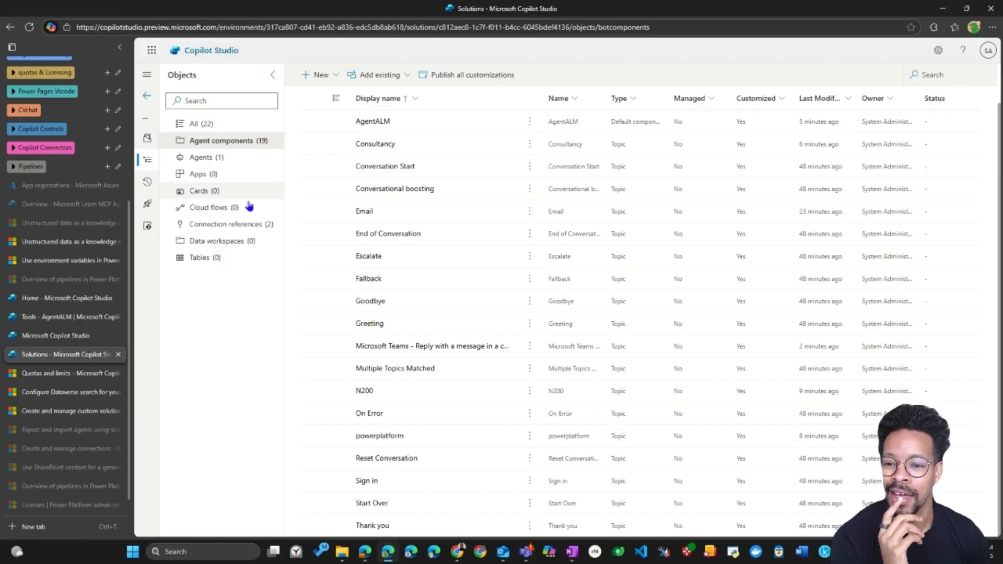
pyautogui.click(244, 224)
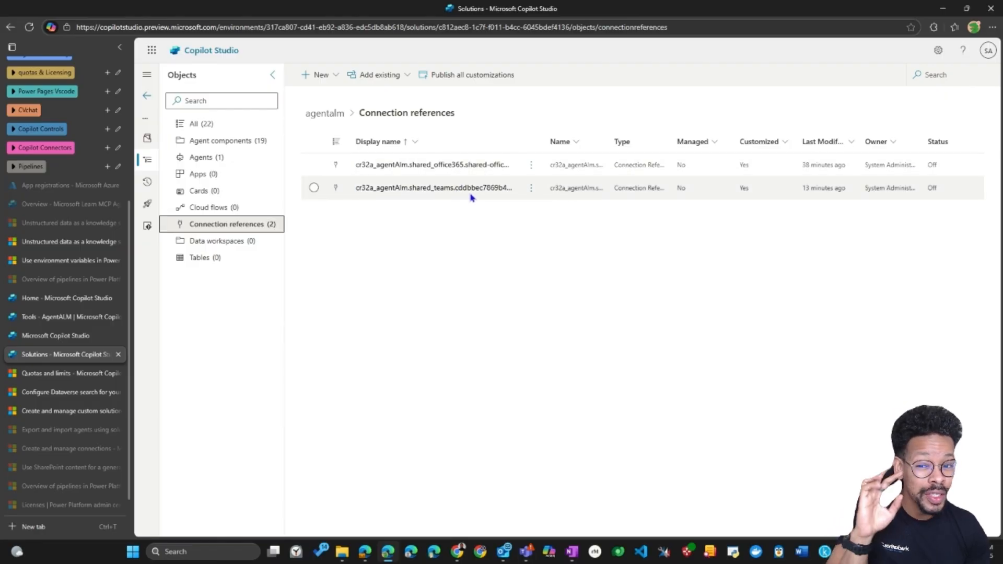
pyautogui.doubleClick(672, 142)
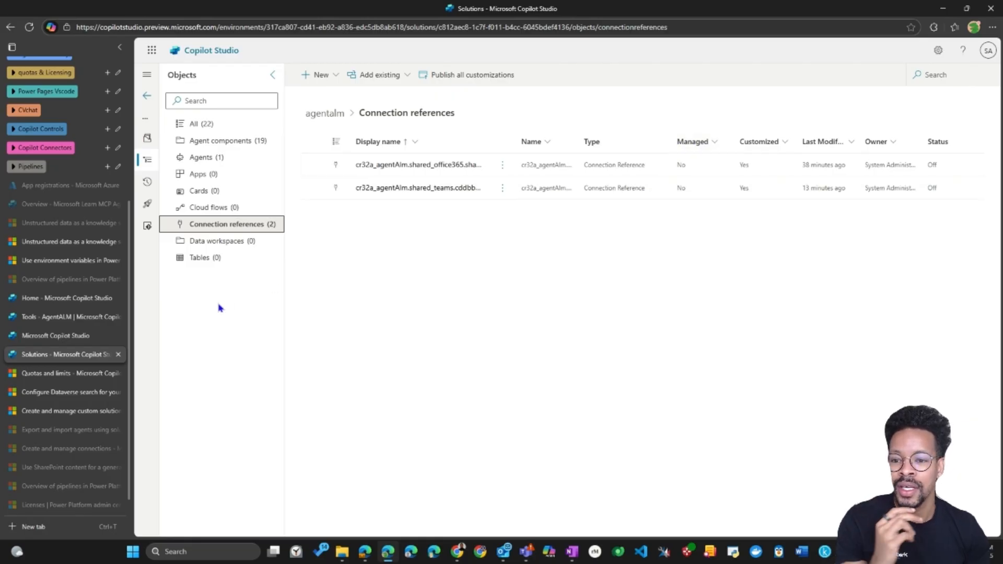
# - Review the list of agent components and their types in the agentalm solution
pyautogui.click(219, 142)
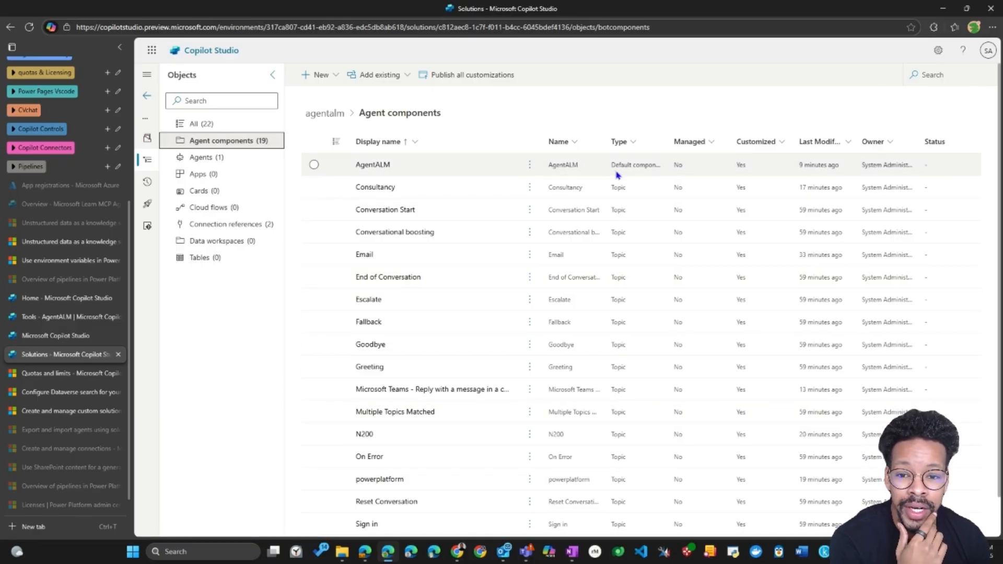
pyautogui.scroll(-2, 627, 175)
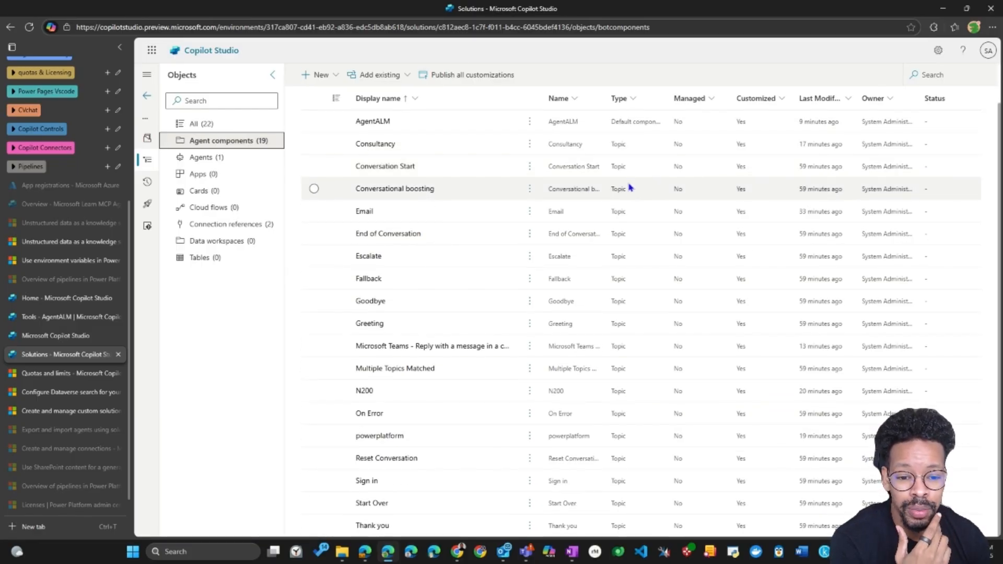
pyautogui.scroll(2, 618, 433)
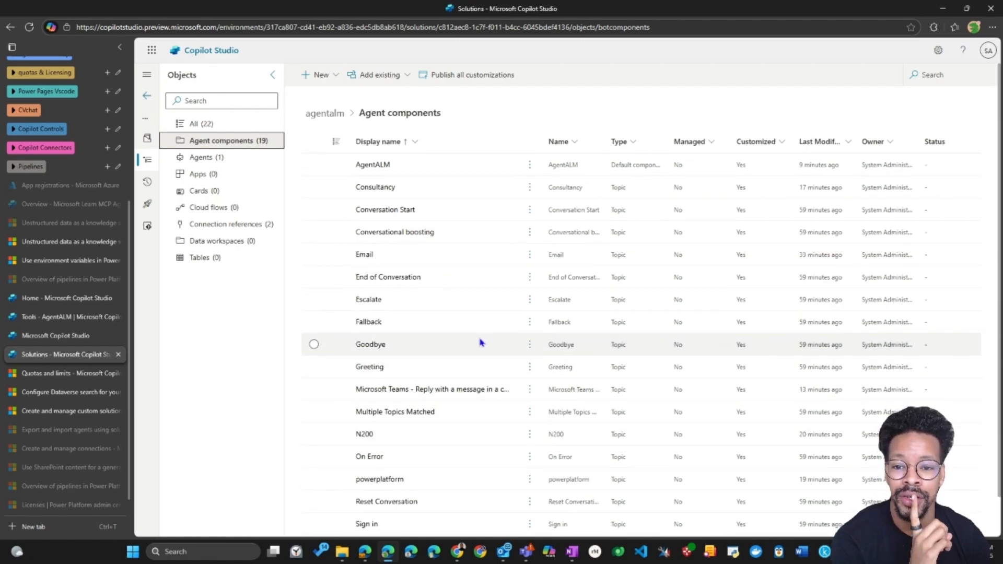
pyautogui.scroll(-2, 481, 343)
pyautogui.scroll(2, 480, 340)
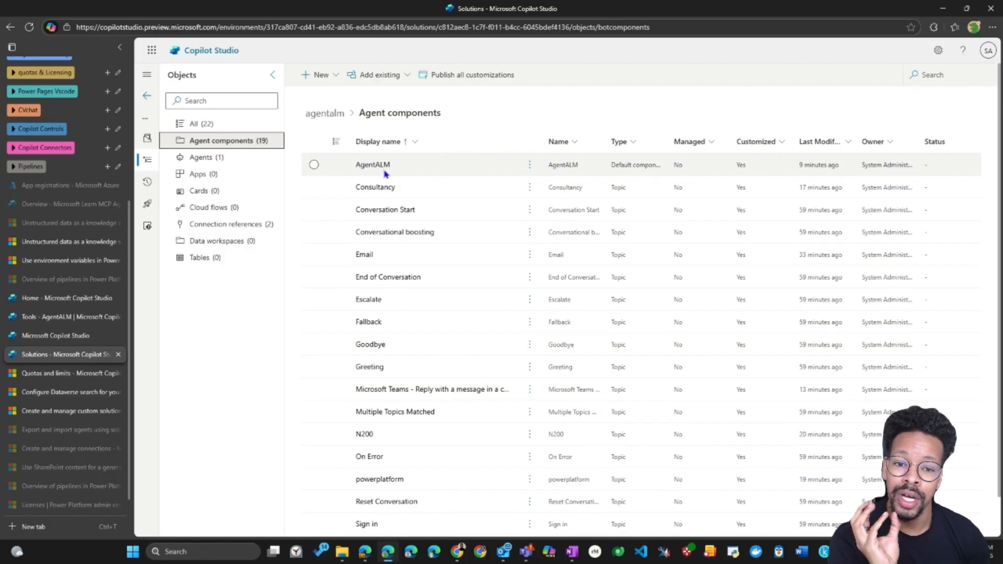
# - Add all required objects of the AgentALM default component to the solution
pyautogui.click(531, 166)
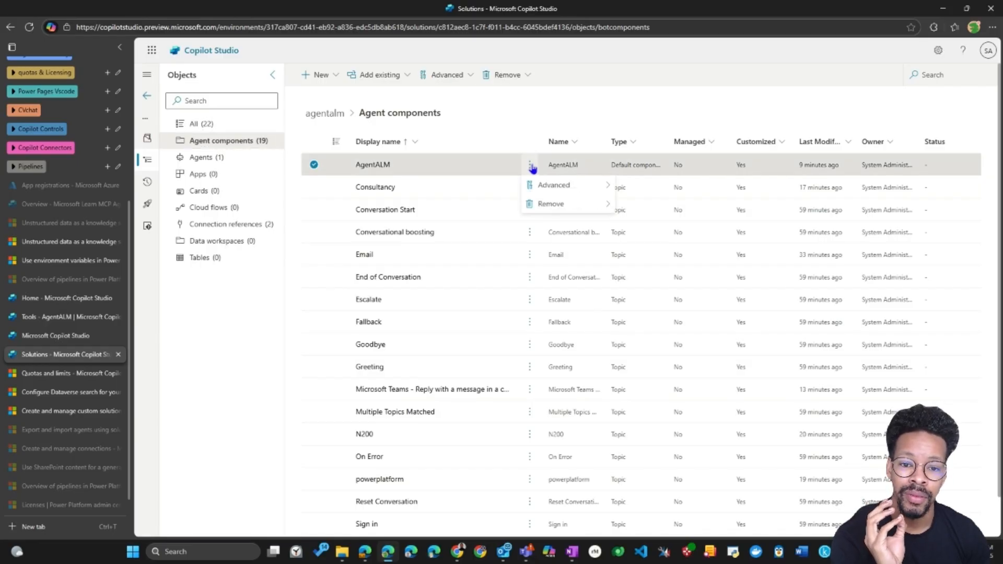
pyautogui.moveTo(551, 189)
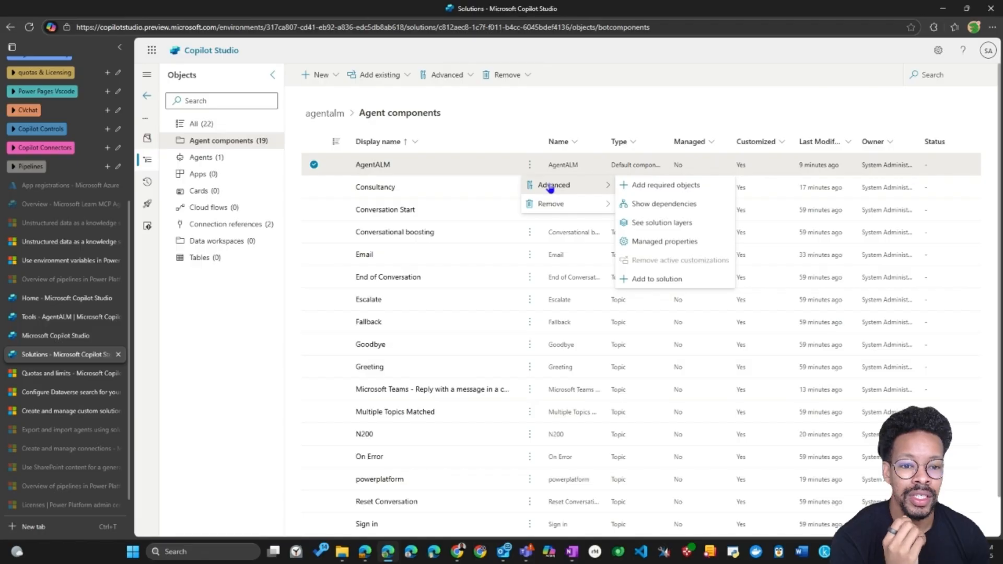
pyautogui.click(694, 187)
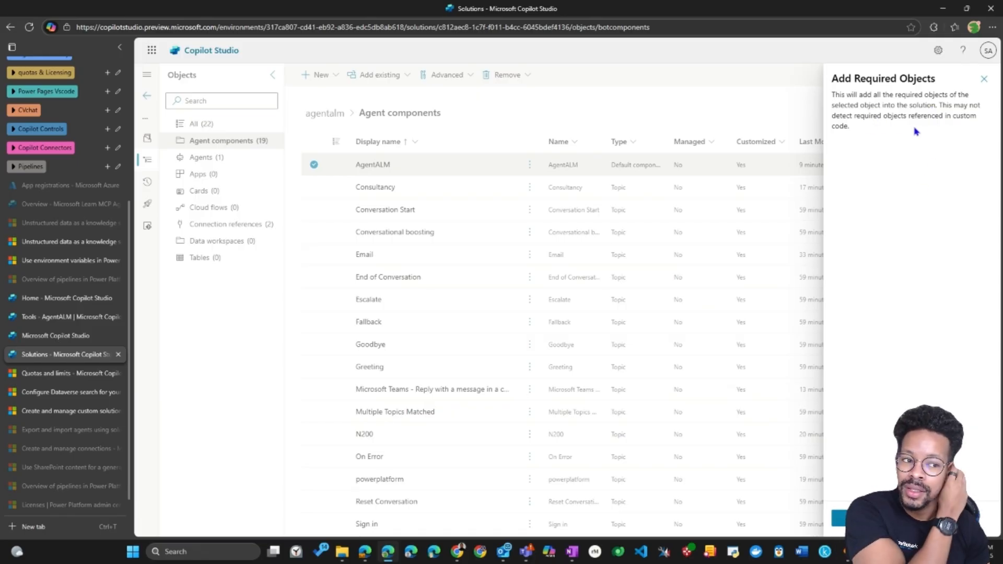
pyautogui.click(857, 517)
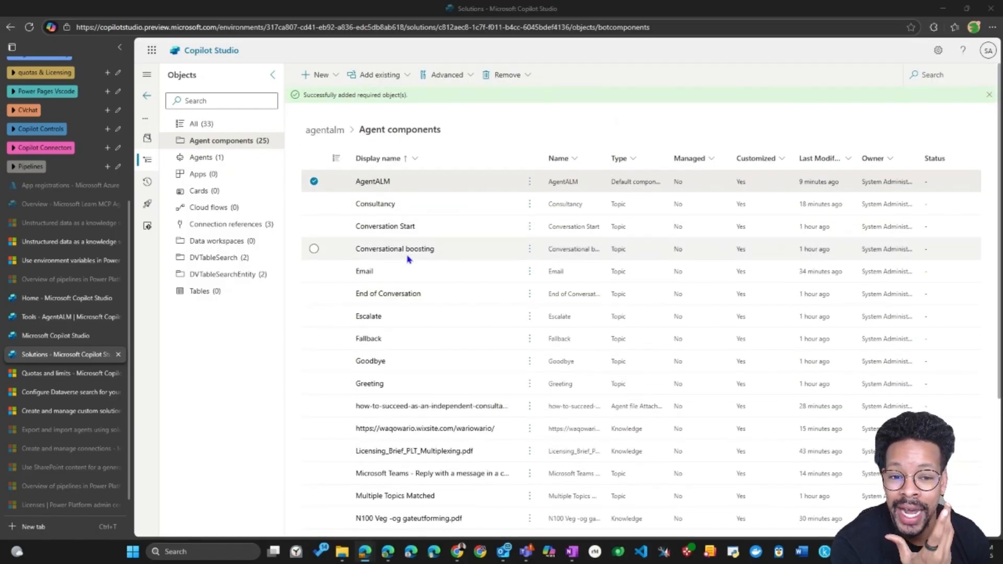
# - Look through the updated agent components for the knowledge sources and file attachments included in the solution
pyautogui.scroll(-1, 531, 219)
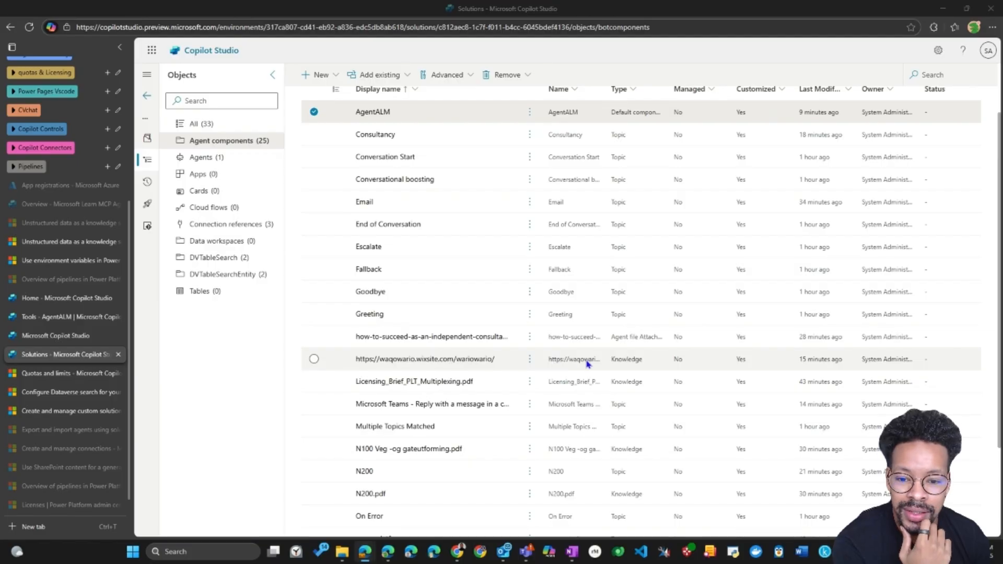
pyautogui.scroll(-2, 418, 371)
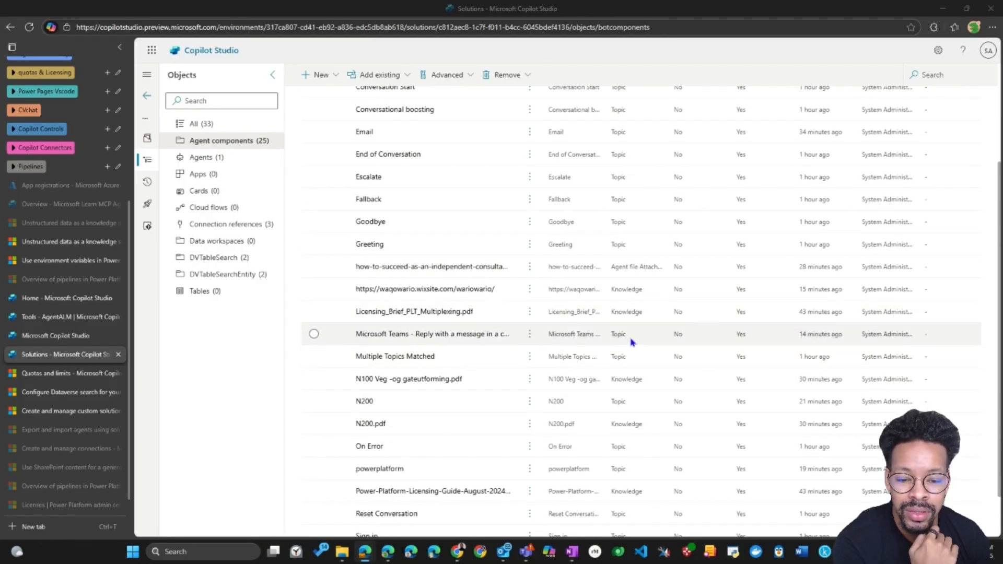
pyautogui.scroll(-1, 497, 339)
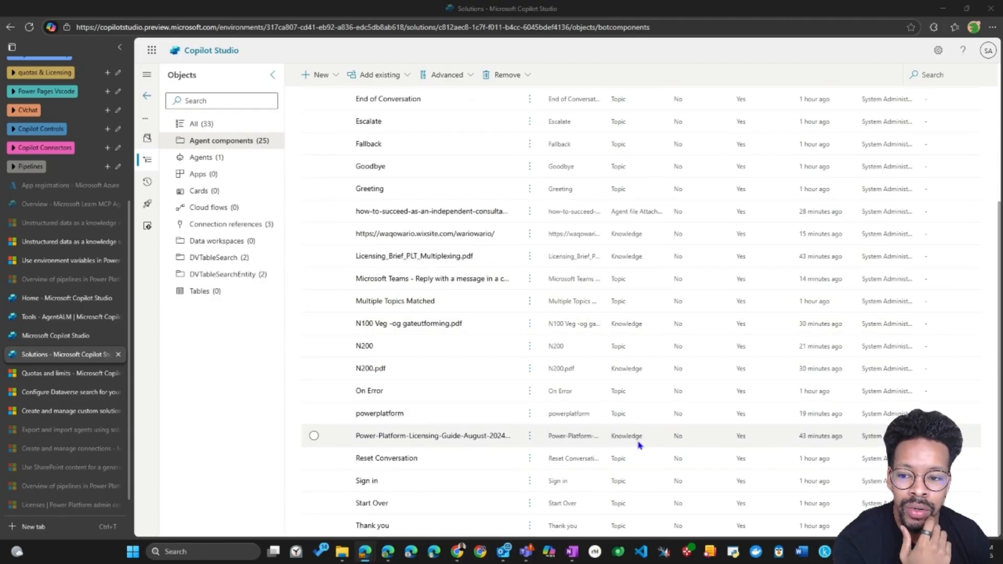
pyautogui.scroll(4, 524, 220)
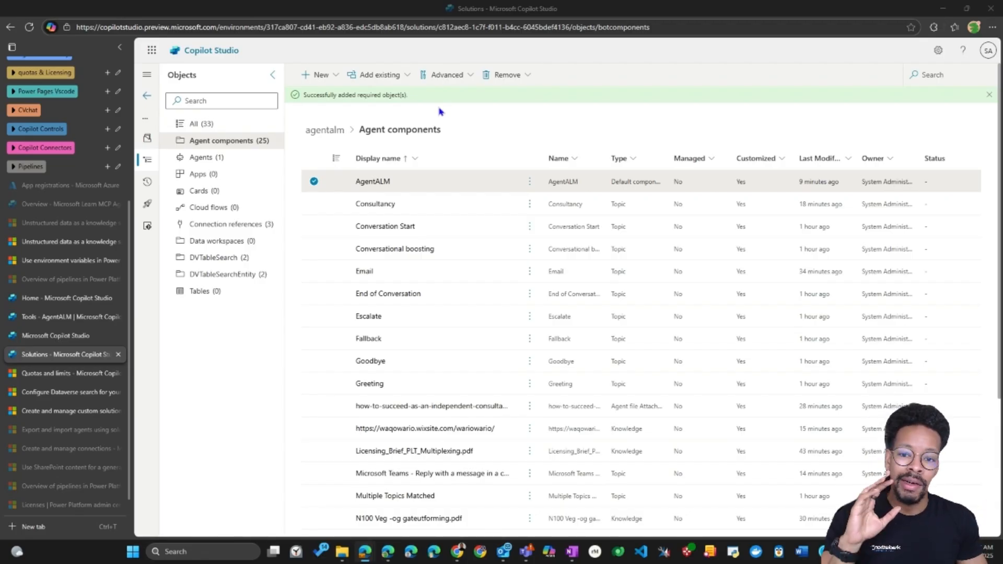
pyautogui.scroll(-4, 446, 337)
pyautogui.scroll(4, 447, 341)
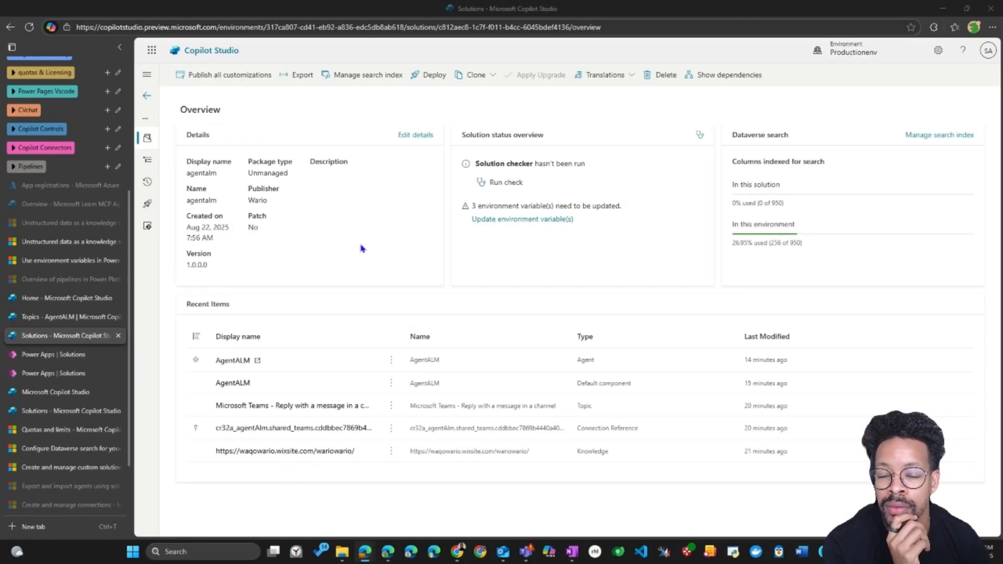
# - Check the agentalm solution's full object list and run the solution checker from its overview
pyautogui.click(148, 160)
pyautogui.click(148, 76)
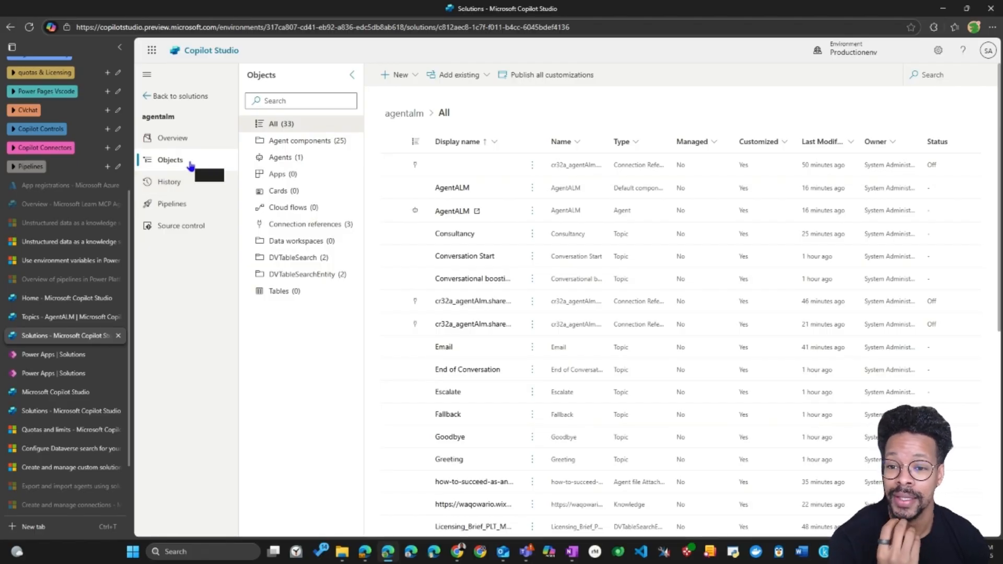
pyautogui.click(189, 142)
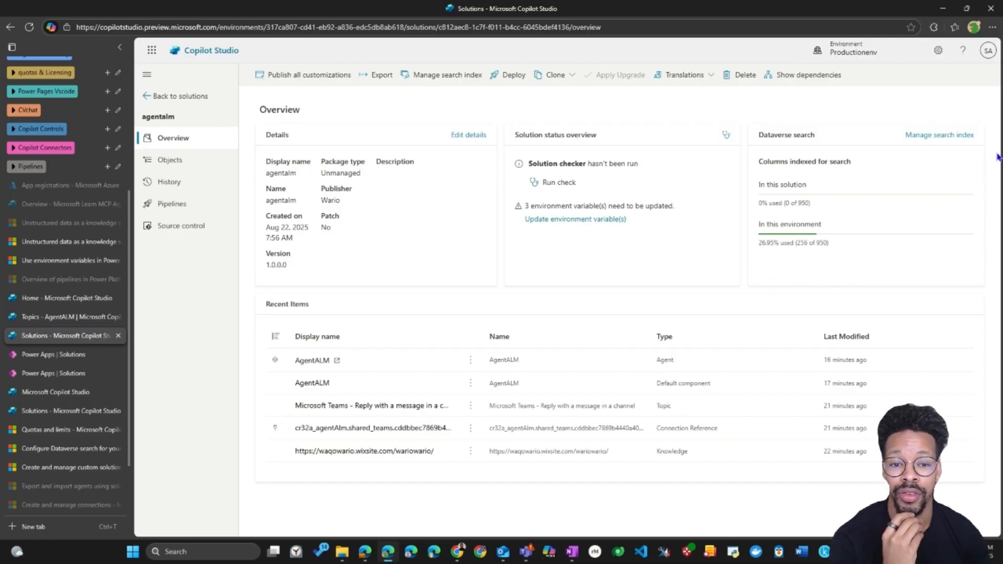
pyautogui.click(556, 184)
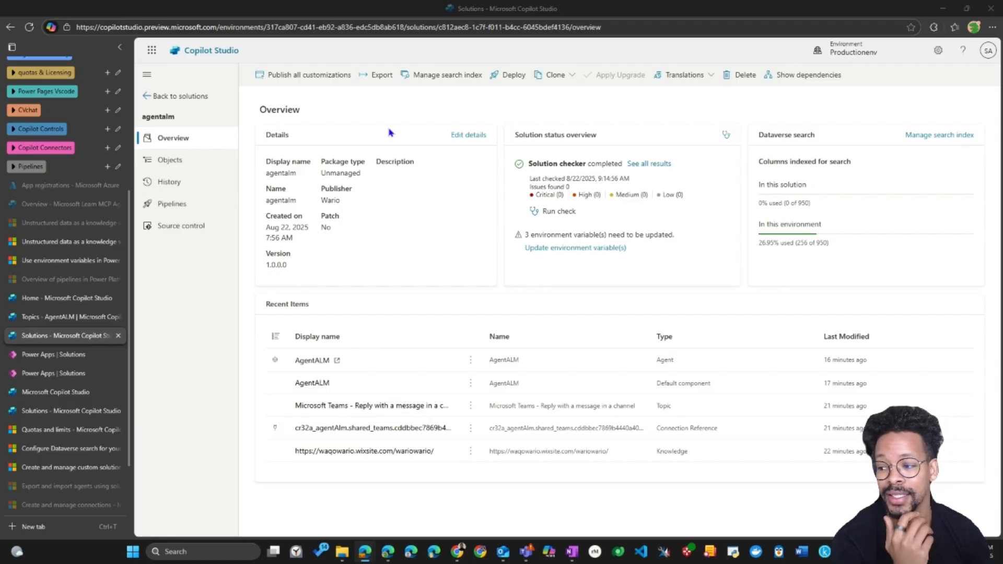
# - Publish all changes and export the agentalm solution as managed version 1.0.0.1 with the solution check on export turned off
pyautogui.click(371, 79)
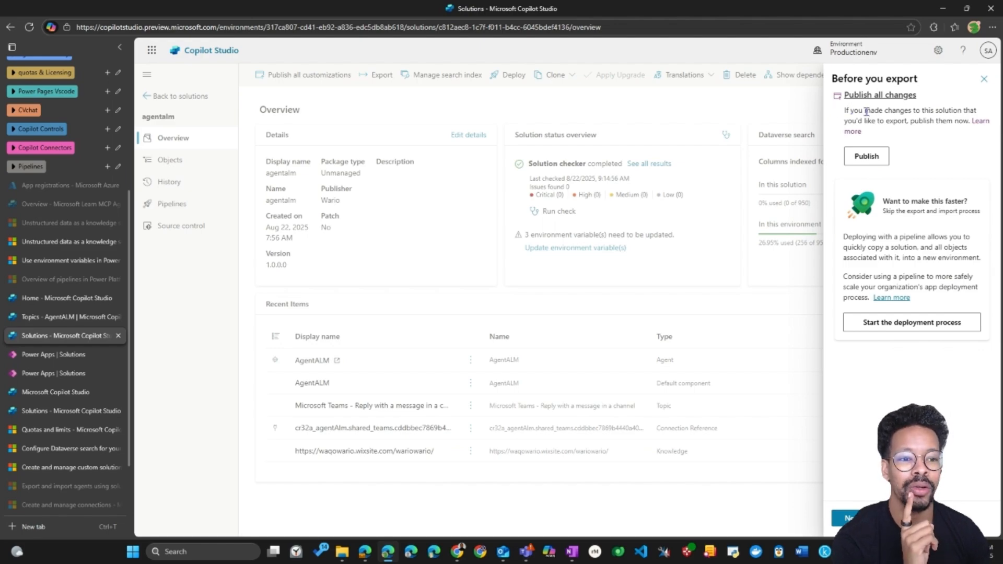
pyautogui.click(866, 155)
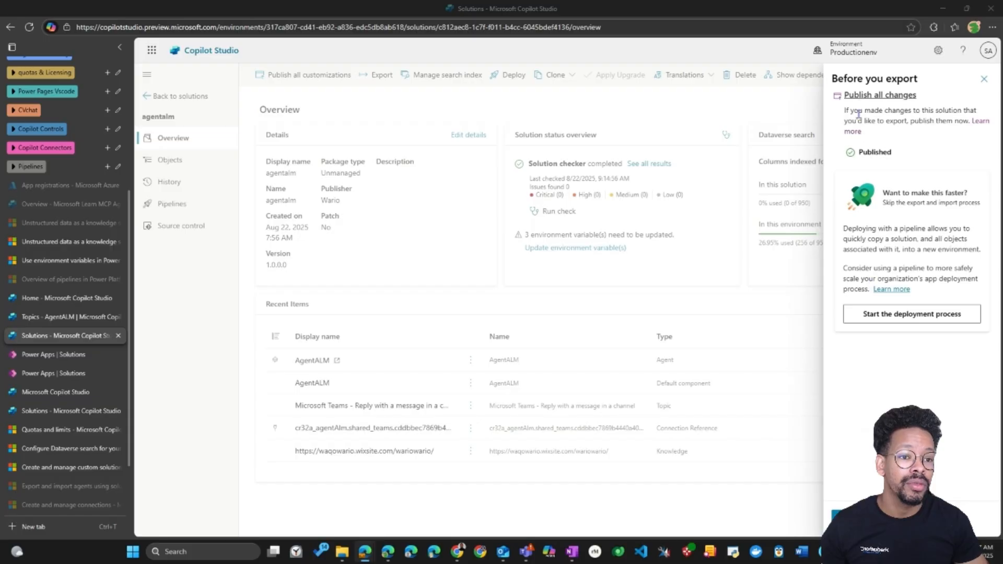
pyautogui.click(912, 314)
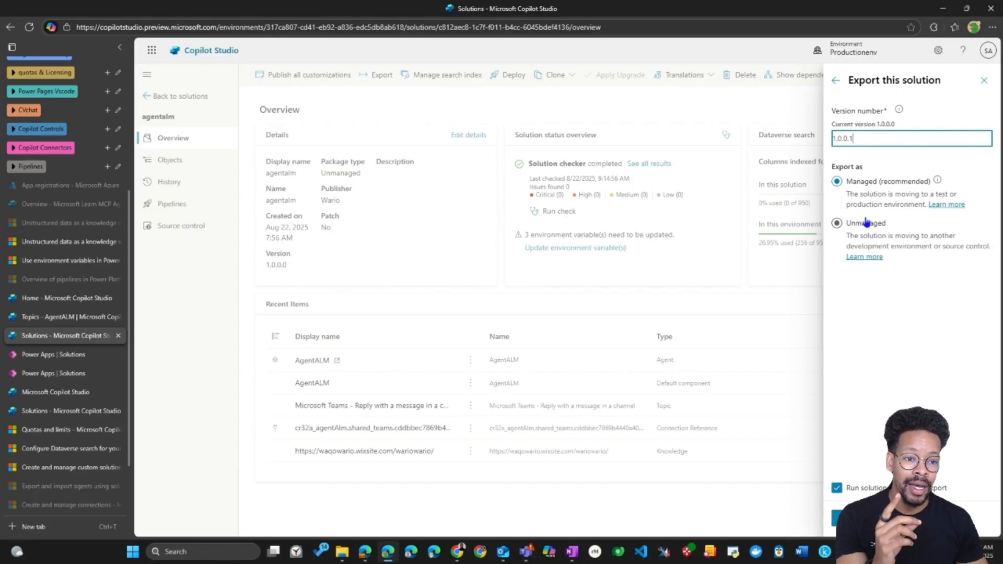
pyautogui.click(837, 489)
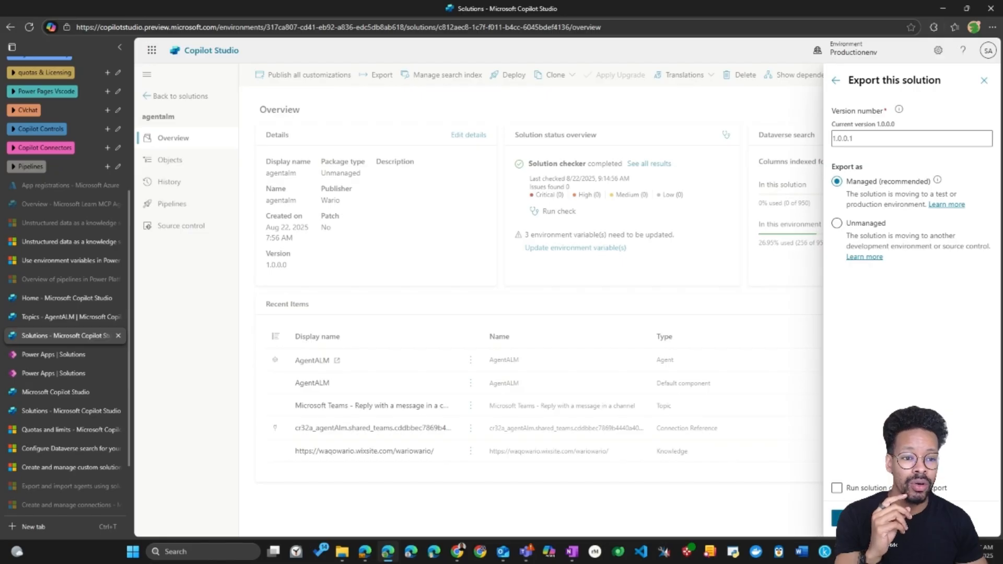
pyautogui.click(854, 518)
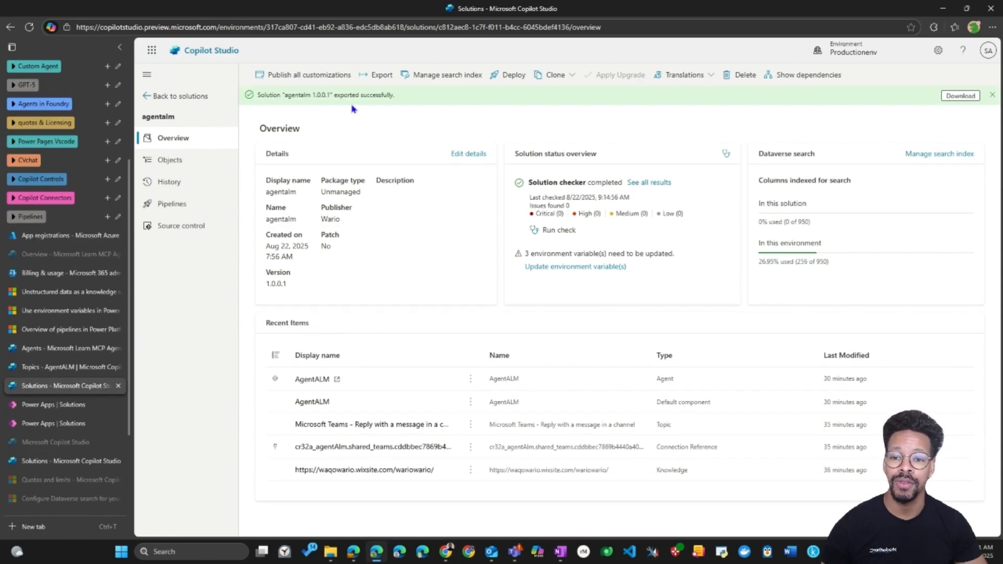
# - Download the exported agentalm_1_0_0_1_managed.zip package and show it in its folder
pyautogui.click(959, 96)
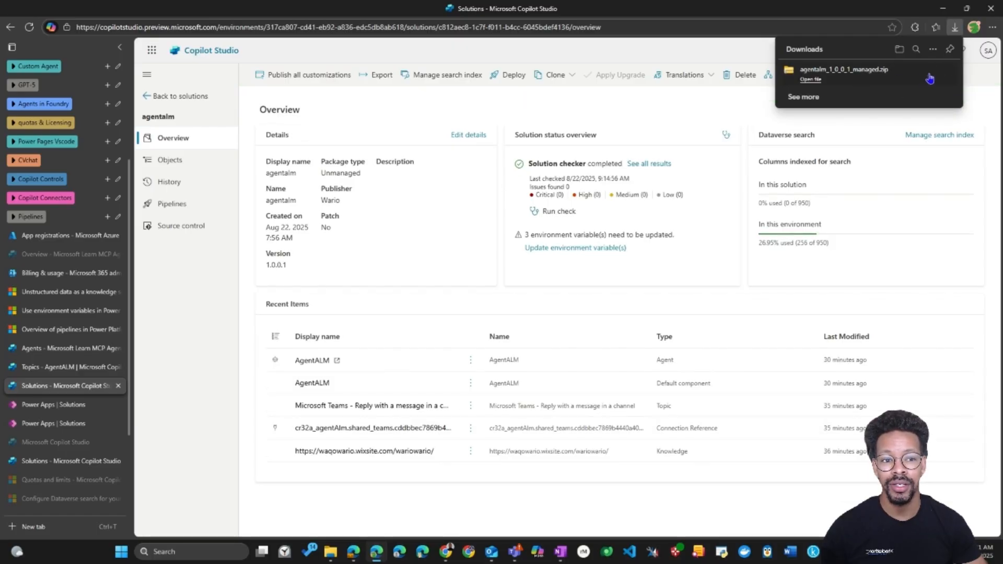
pyautogui.click(931, 71)
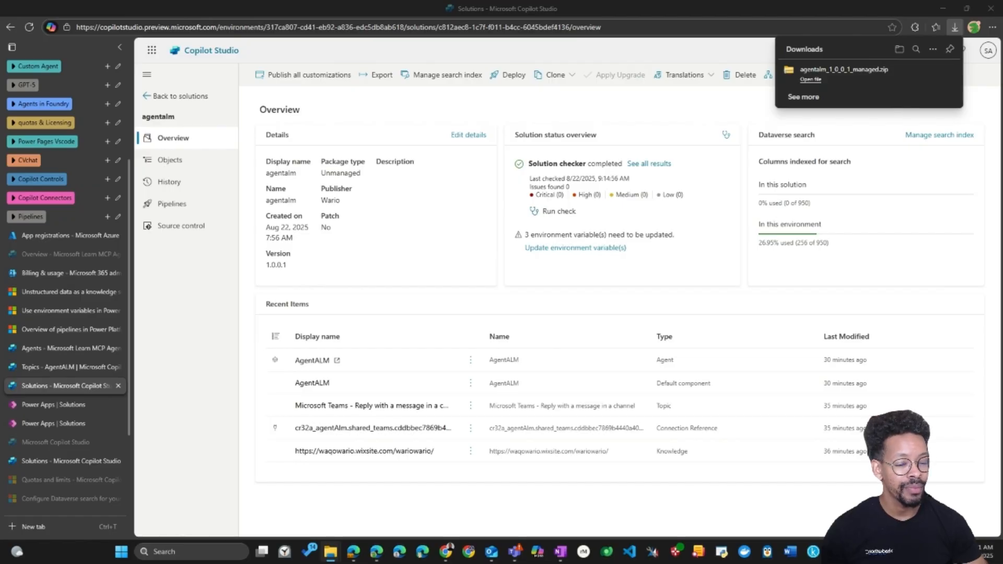
# - Switch to the Power Apps solutions page and check the list of environments available as import targets
pyautogui.click(71, 412)
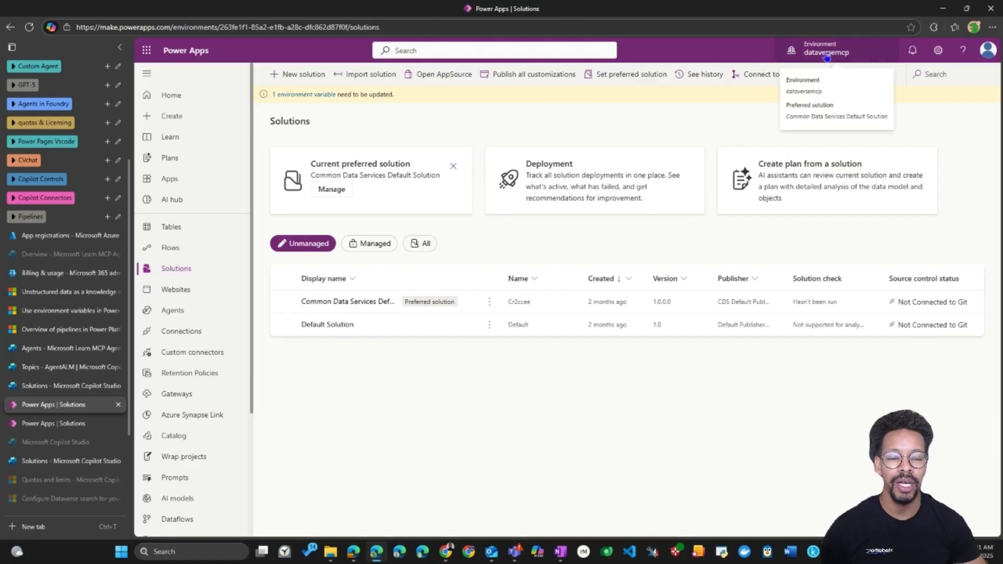
pyautogui.click(826, 54)
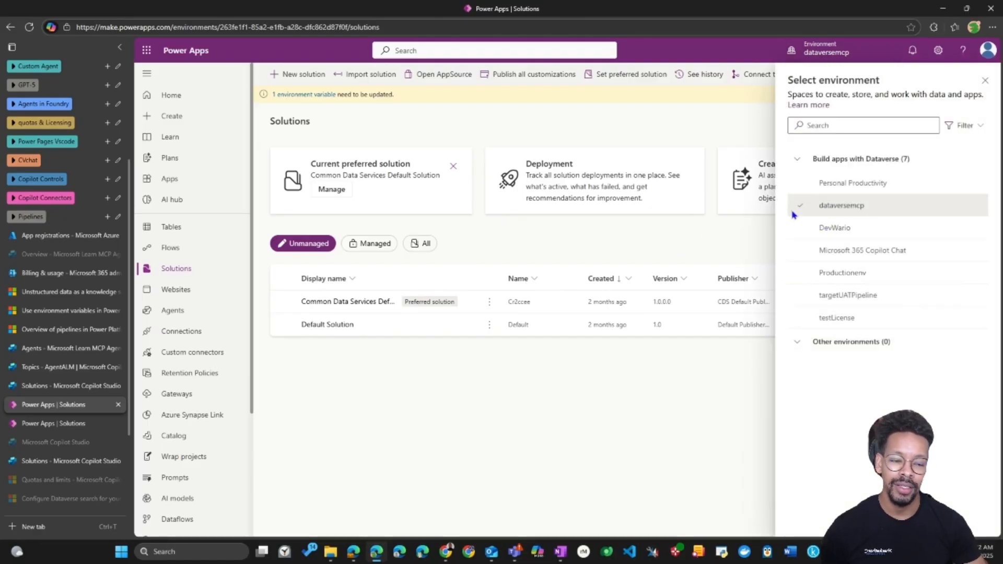
pyautogui.click(985, 80)
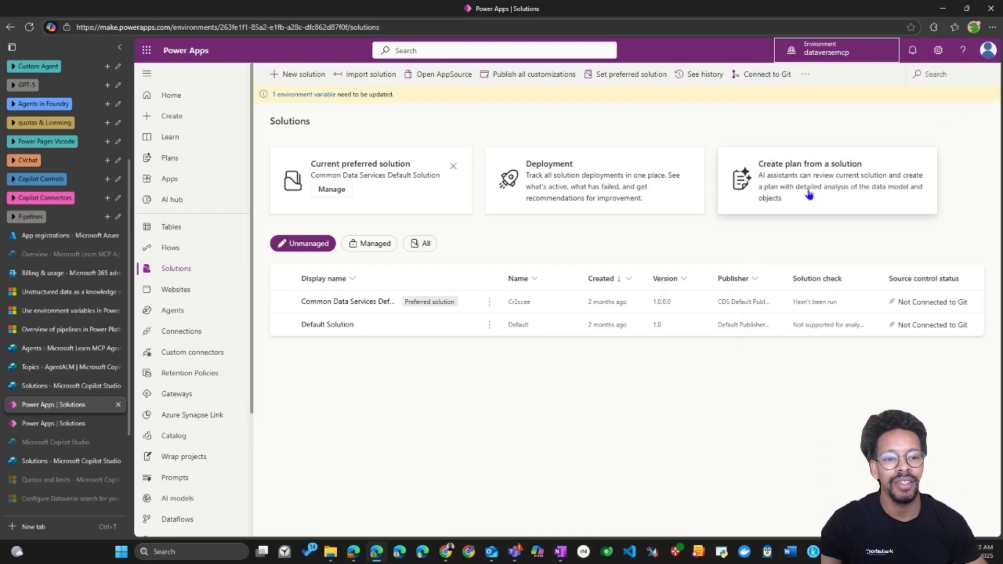
# - Start a solution import and choose the agentalm_1_0_0_1_managed package from the Downloads folder
pyautogui.click(361, 74)
pyautogui.click(564, 141)
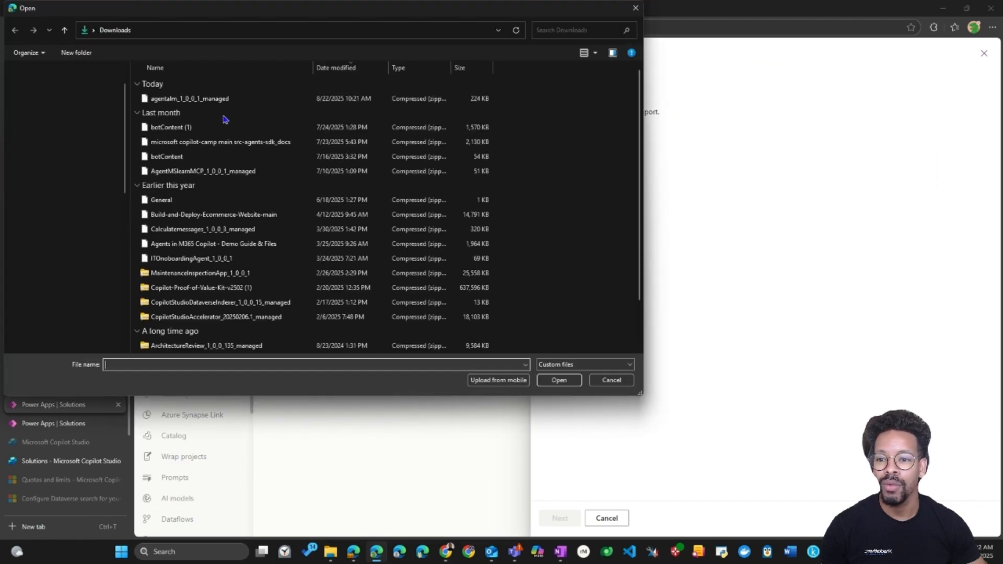
pyautogui.click(215, 100)
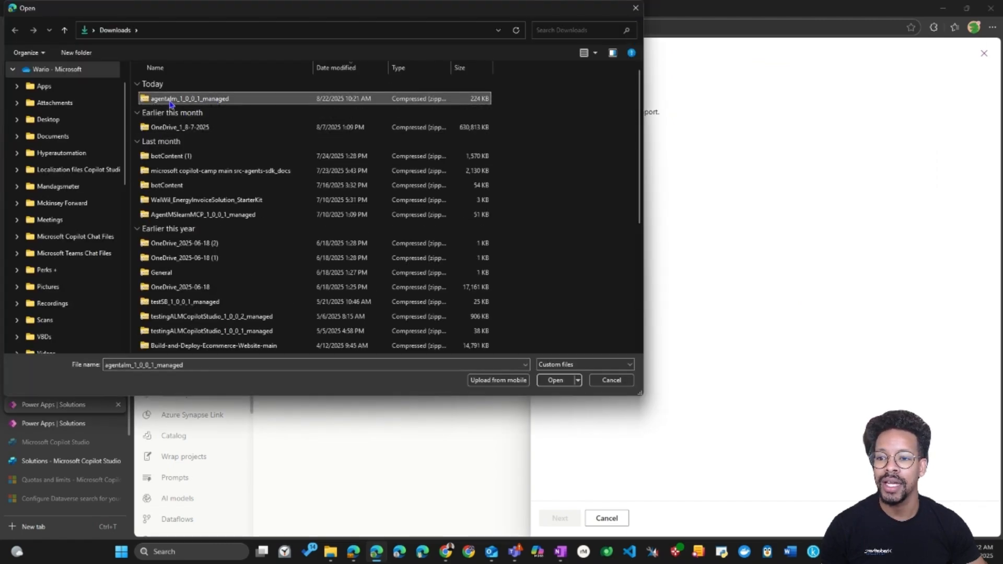
pyautogui.click(553, 380)
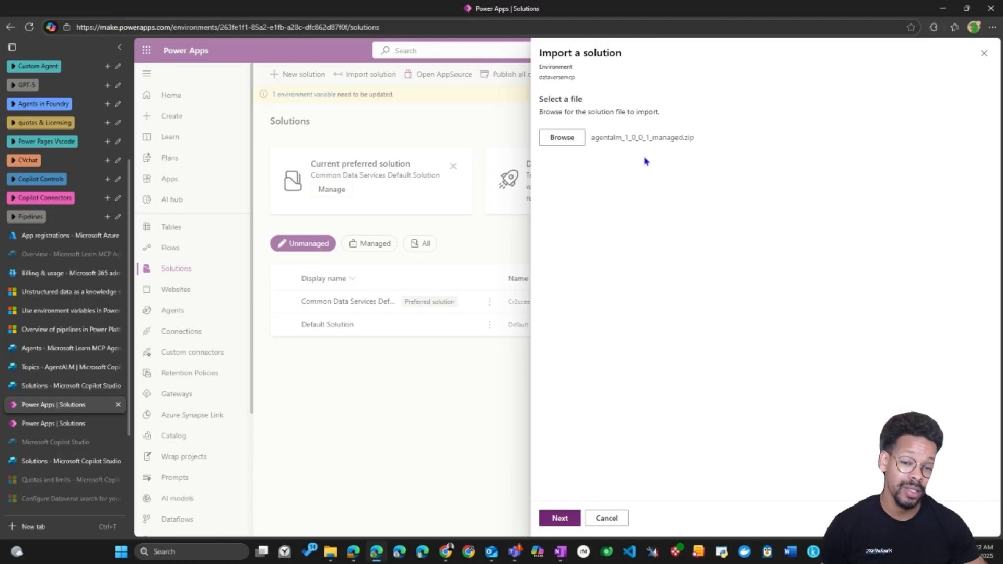
# - Review the agentalm package details and import it into Personal Productivity with its Teams, Office 365 and SharePoint connections
pyautogui.click(562, 520)
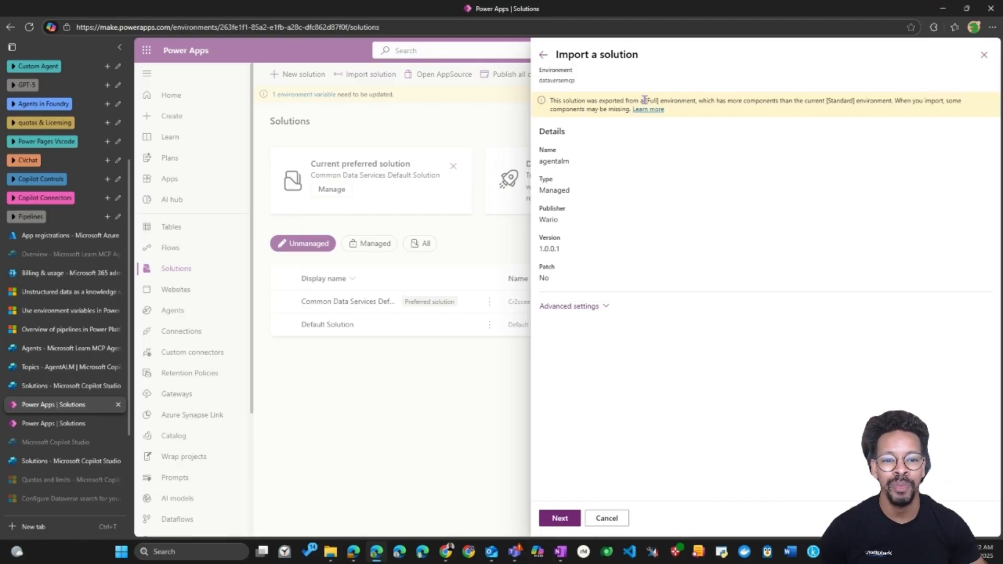
pyautogui.moveTo(645, 100); pyautogui.dragTo(694, 101)
pyautogui.click(836, 146)
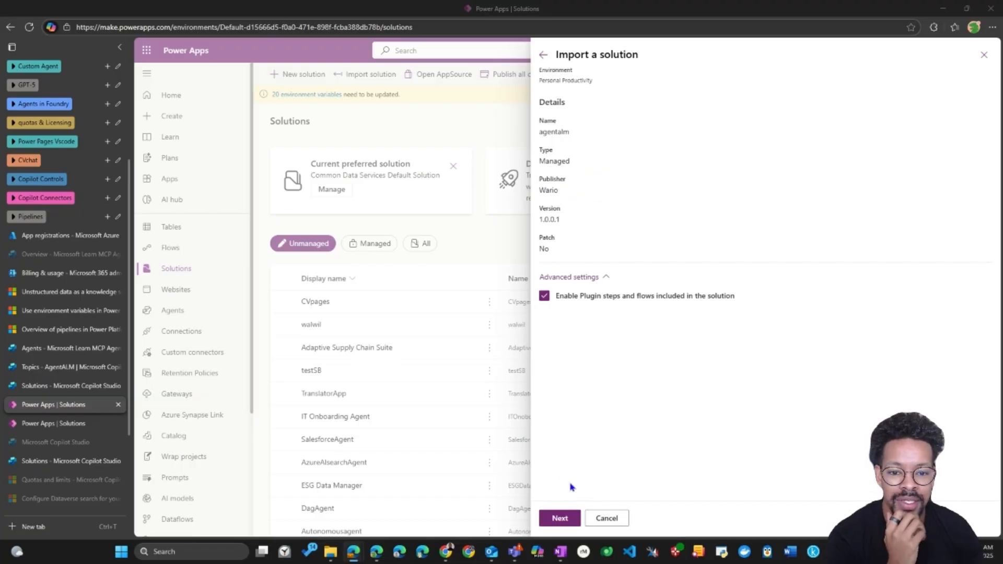
pyautogui.click(568, 520)
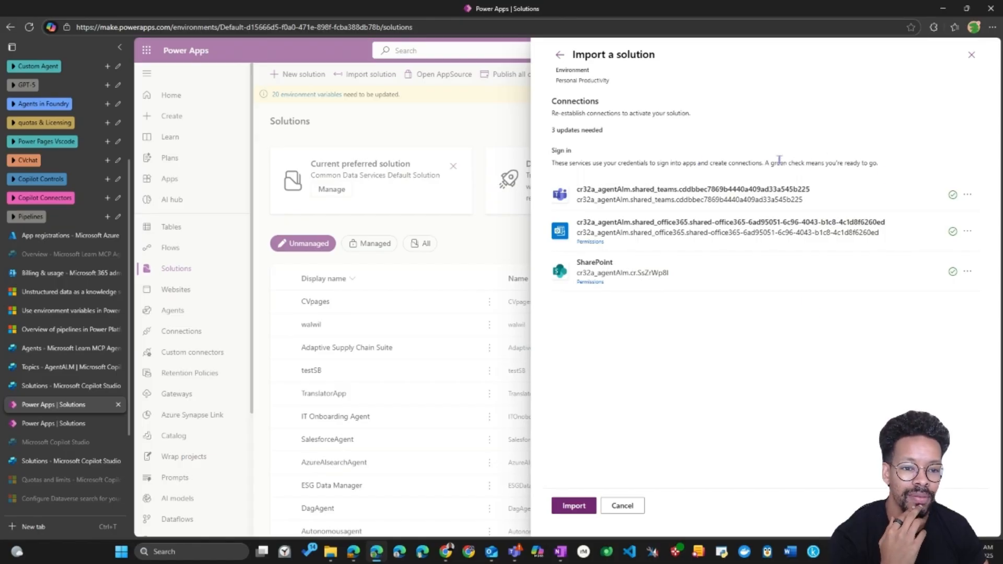
pyautogui.click(578, 503)
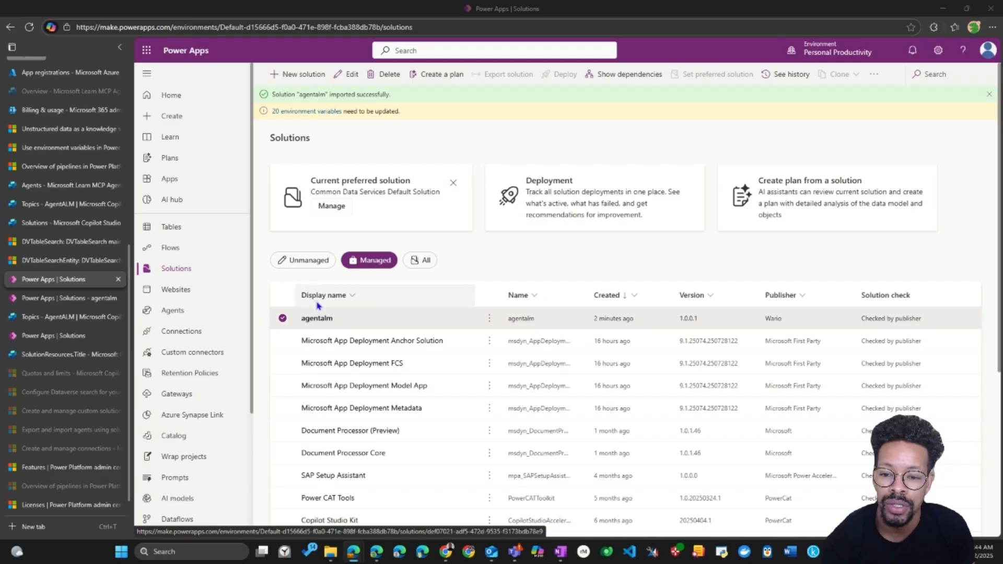
# - Look through all objects of the imported agentalm solution, including its topics, knowledge files, connection references and DVTableSearch records
pyautogui.click(80, 302)
pyautogui.scroll(5, 406, 230)
pyautogui.scroll(-4, 403, 217)
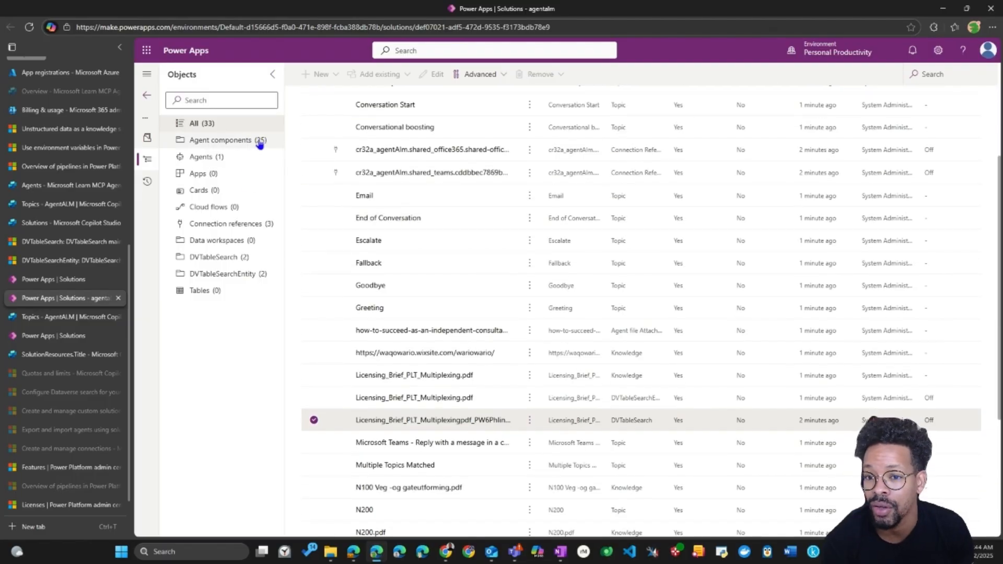
pyautogui.scroll(-3, 510, 246)
pyautogui.scroll(2, 424, 265)
pyautogui.scroll(5, 424, 265)
pyautogui.scroll(-3, 630, 431)
pyautogui.scroll(-3, 623, 429)
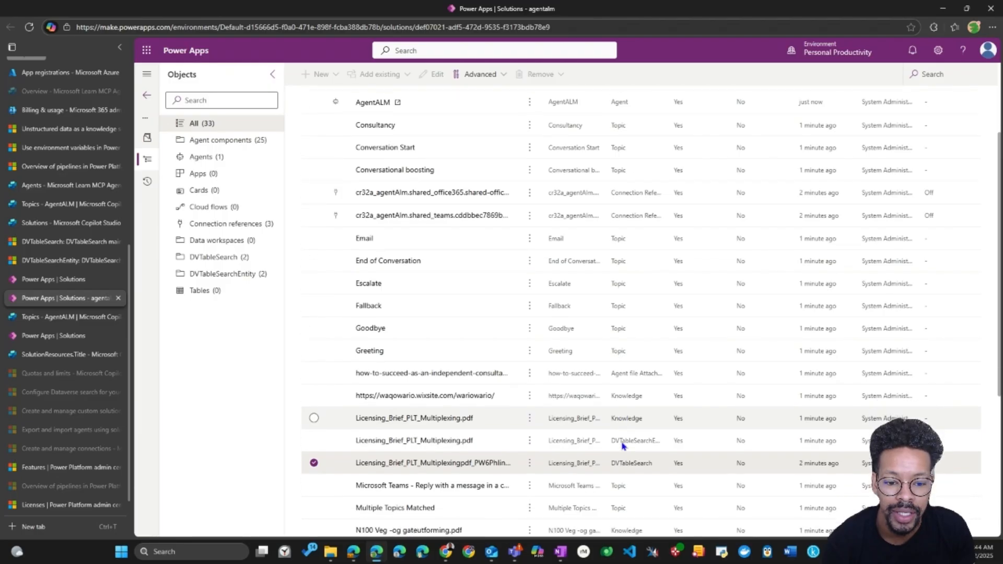
pyautogui.scroll(5, 556, 457)
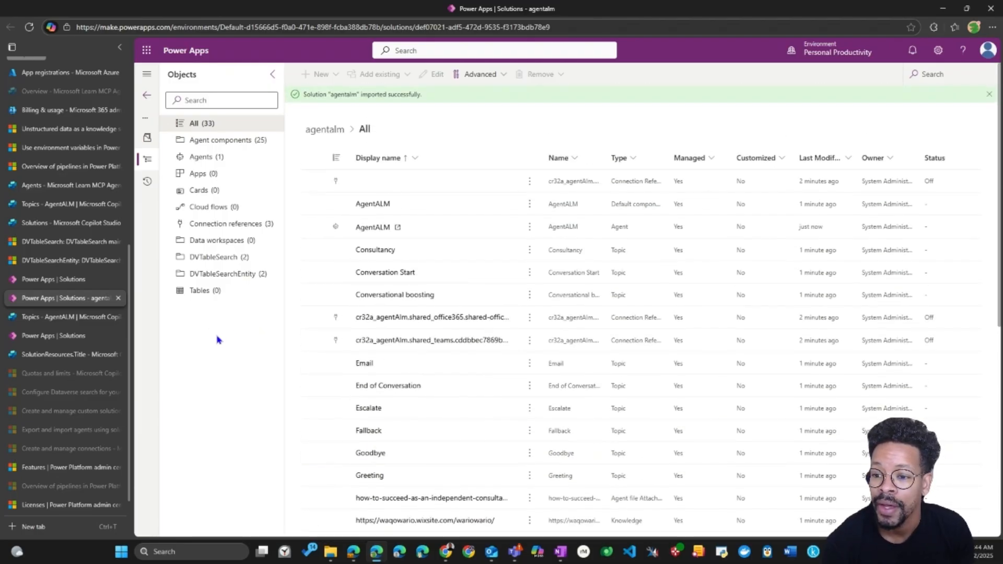
# - Switch to AgentALM's powerplatform topic in Copilot Studio and read the notice about editing managed topics
pyautogui.click(79, 320)
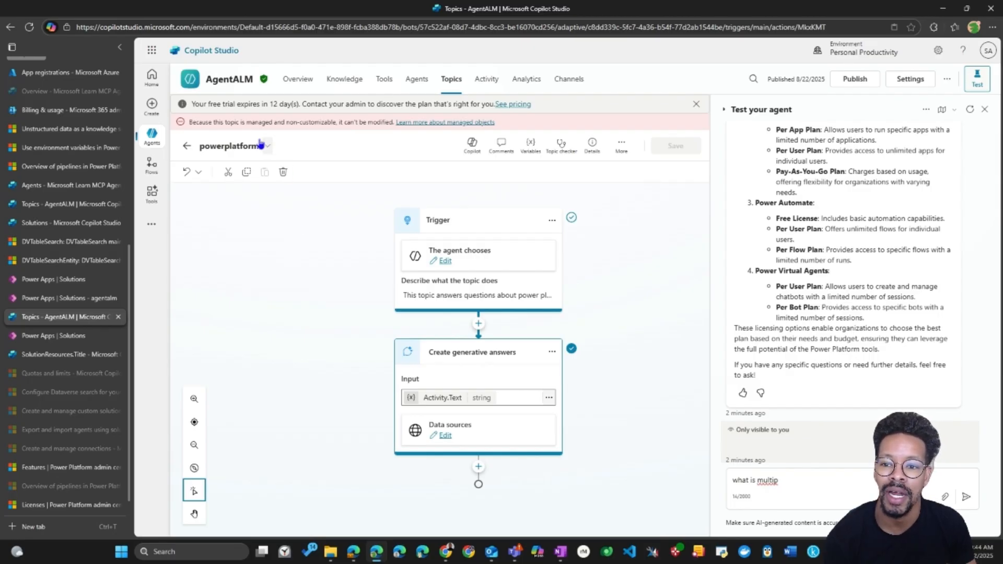
pyautogui.moveTo(248, 122); pyautogui.dragTo(389, 128)
pyautogui.click(193, 122)
pyautogui.click(364, 124)
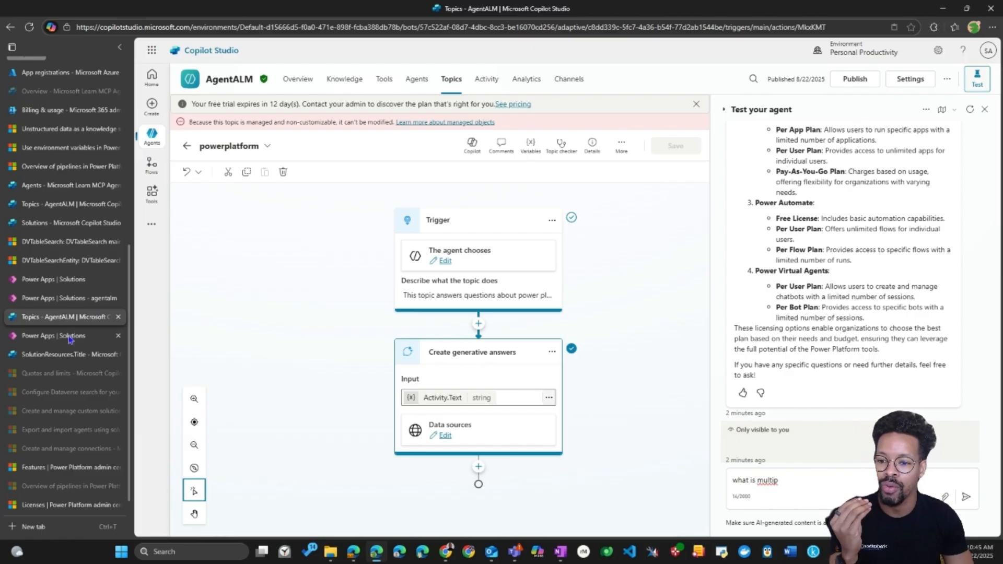
# - Inspect the advanced options of the AgentALM default component in the Productionenv agentalm solution and look over its object list
pyautogui.click(63, 229)
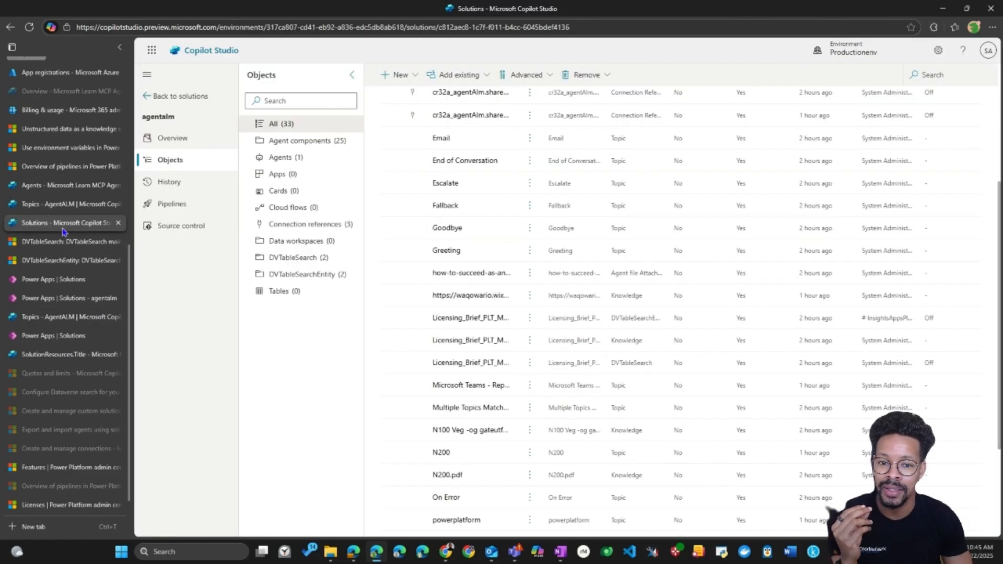
pyautogui.scroll(5, 523, 183)
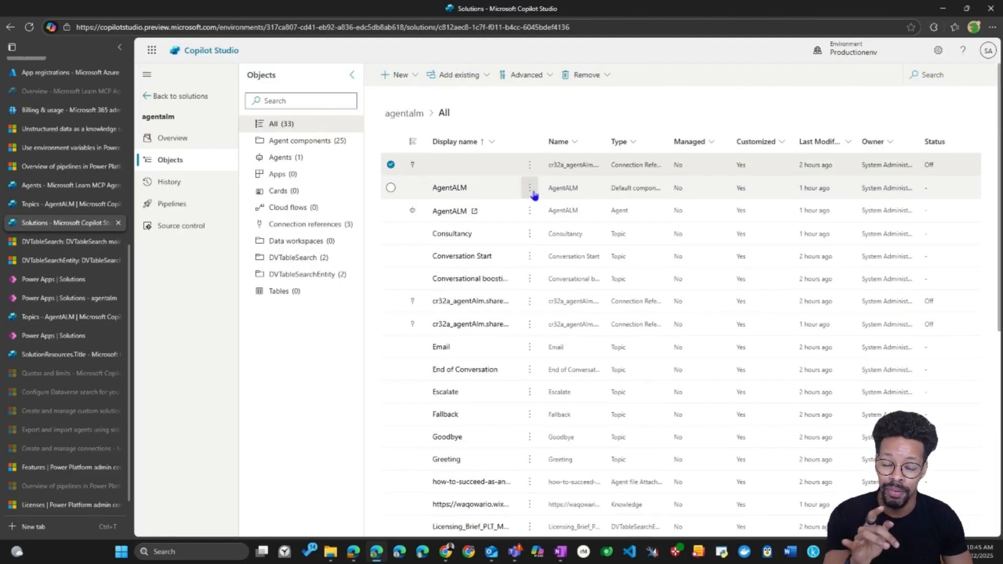
pyautogui.click(531, 189)
pyautogui.moveTo(575, 211)
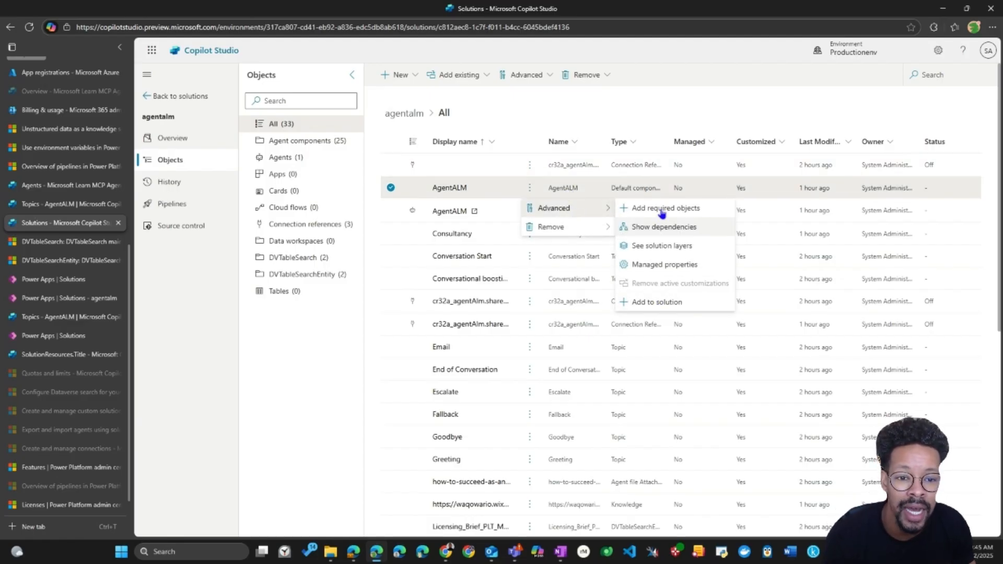
pyautogui.click(293, 353)
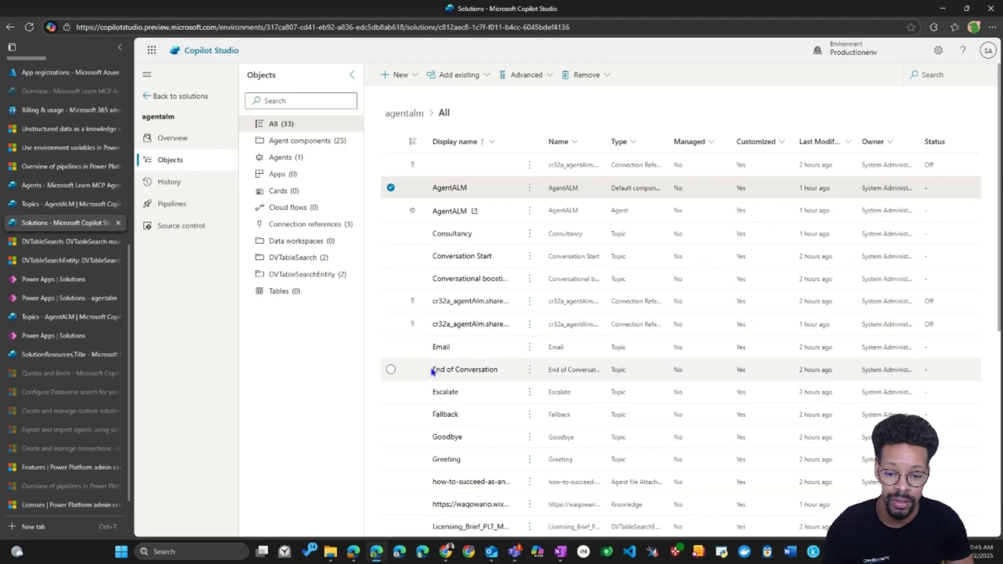
pyautogui.scroll(-1, 434, 366)
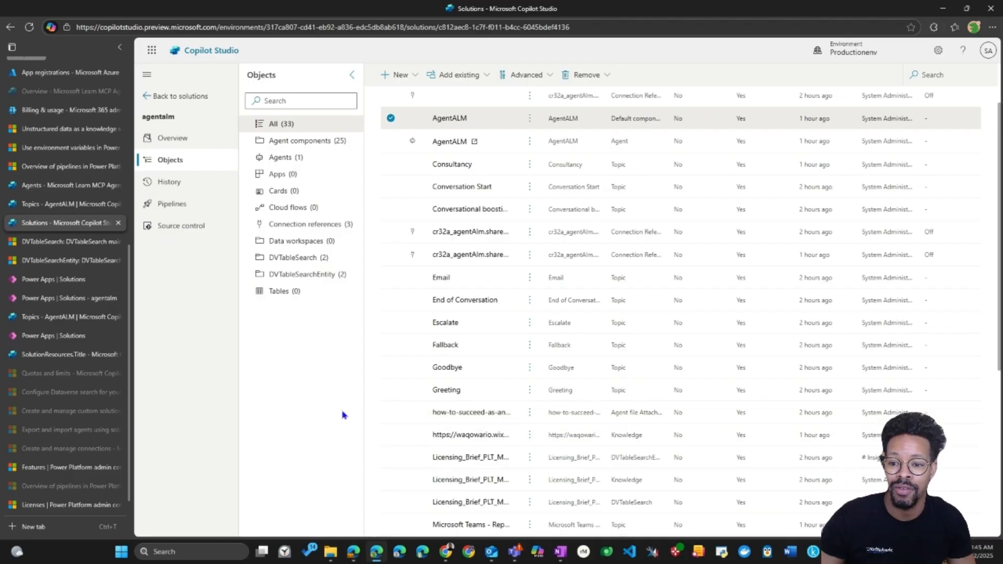
pyautogui.scroll(1, 604, 287)
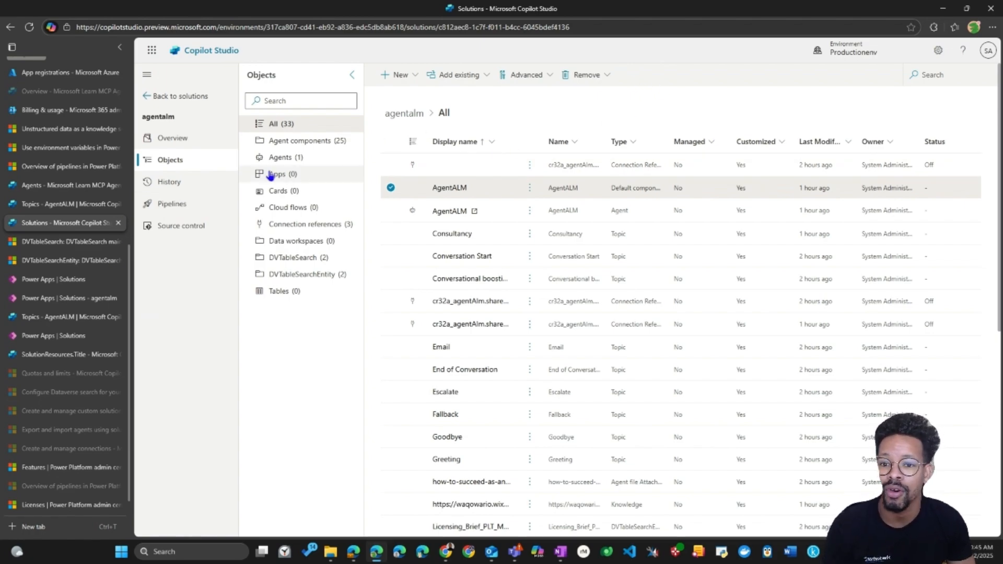
# - Check the export and clone options on the overview of the source agentalm solution
pyautogui.click(193, 145)
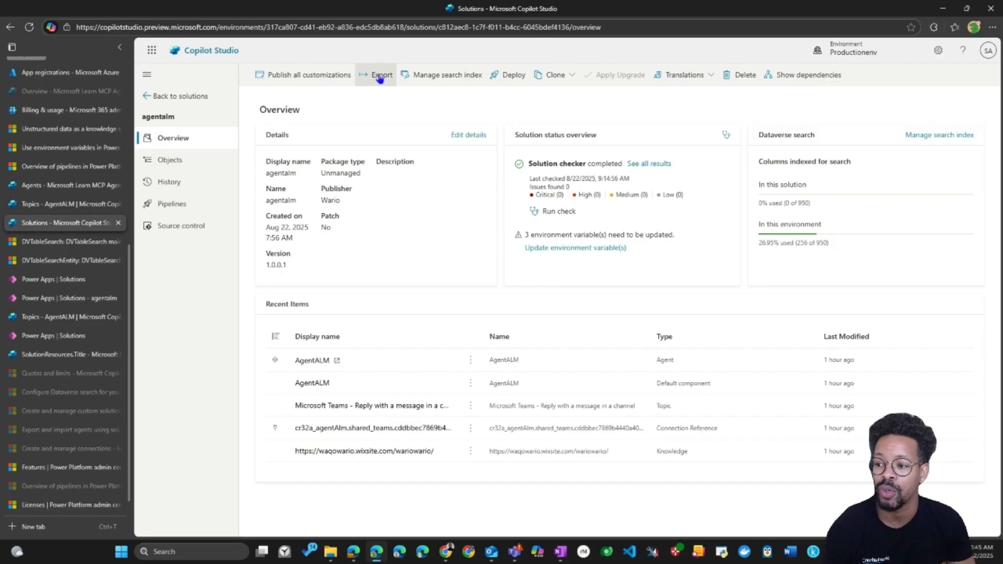
pyautogui.click(551, 79)
pyautogui.click(553, 76)
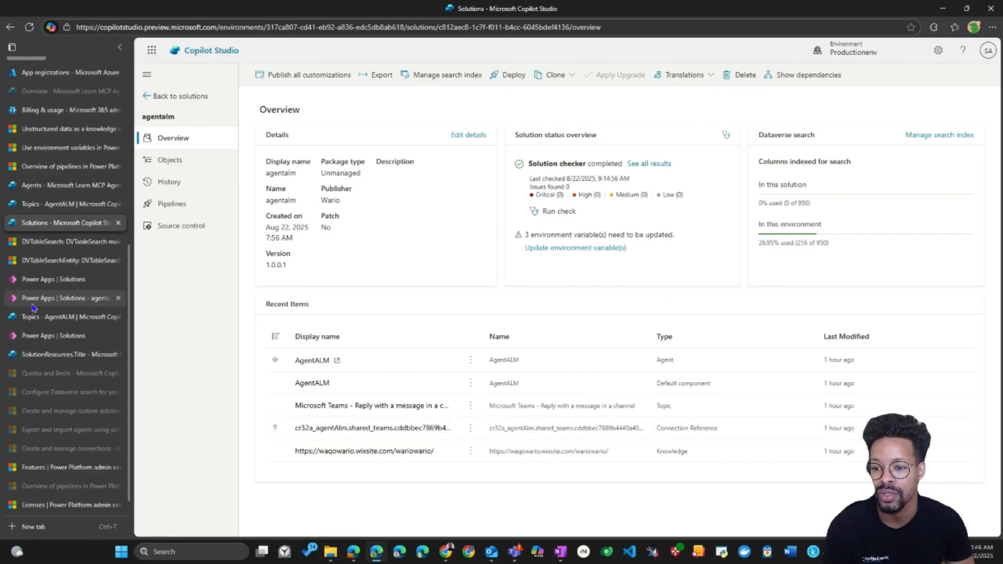
# - Return to AgentALM in Personal Productivity and review its test conversation, additional agent options and overview
pyautogui.click(58, 317)
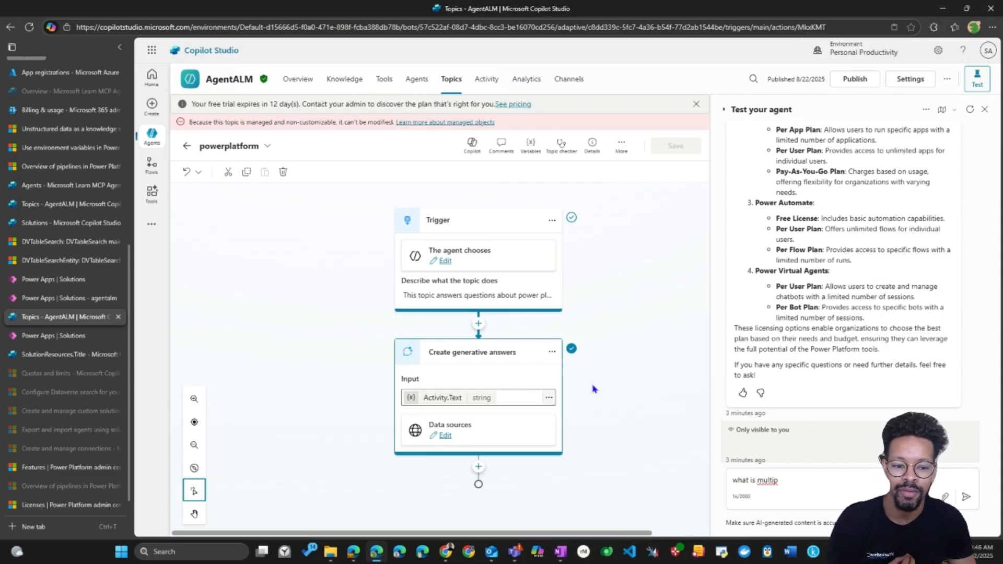
pyautogui.scroll(2, 821, 299)
pyautogui.scroll(3, 821, 299)
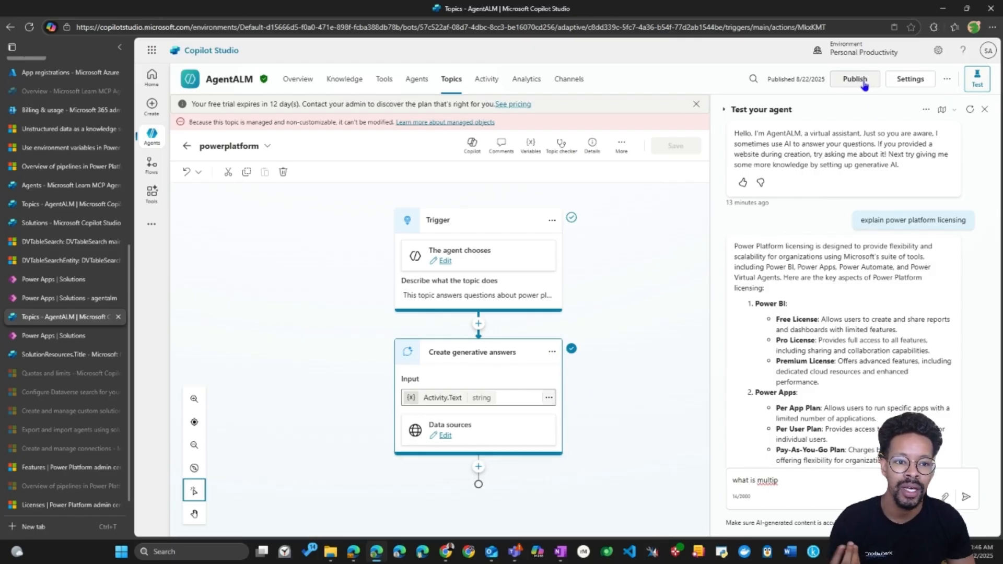
pyautogui.click(947, 79)
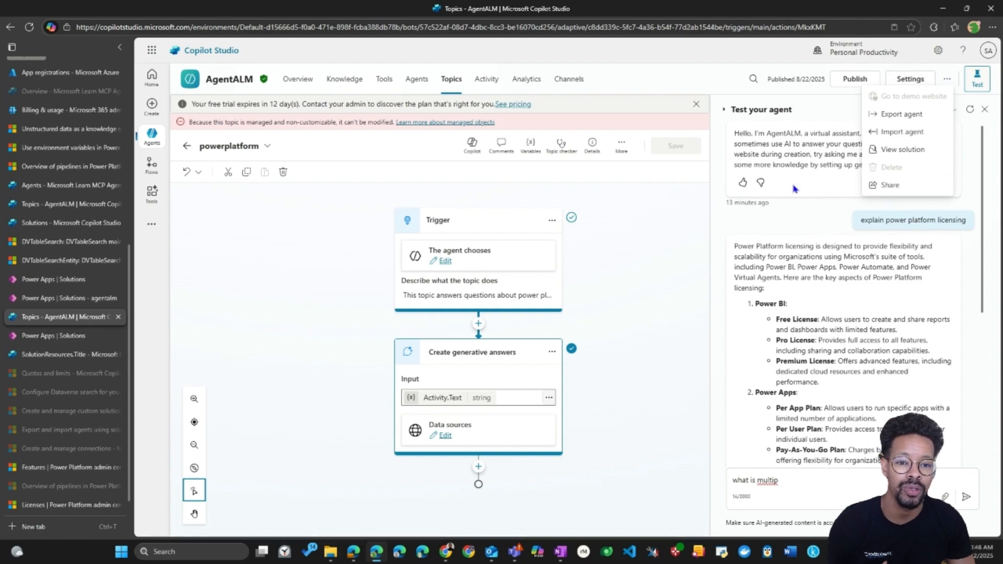
pyautogui.click(296, 81)
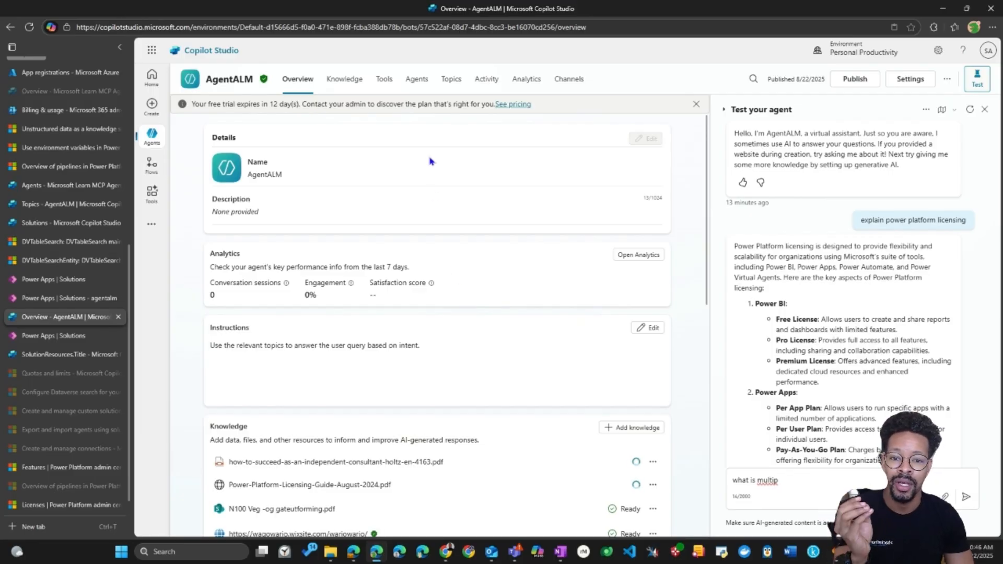
# - Add the Teams and Microsoft 365 Copilot channel to AgentALM, keeping the agent available in Microsoft 365 Copilot
pyautogui.click(571, 81)
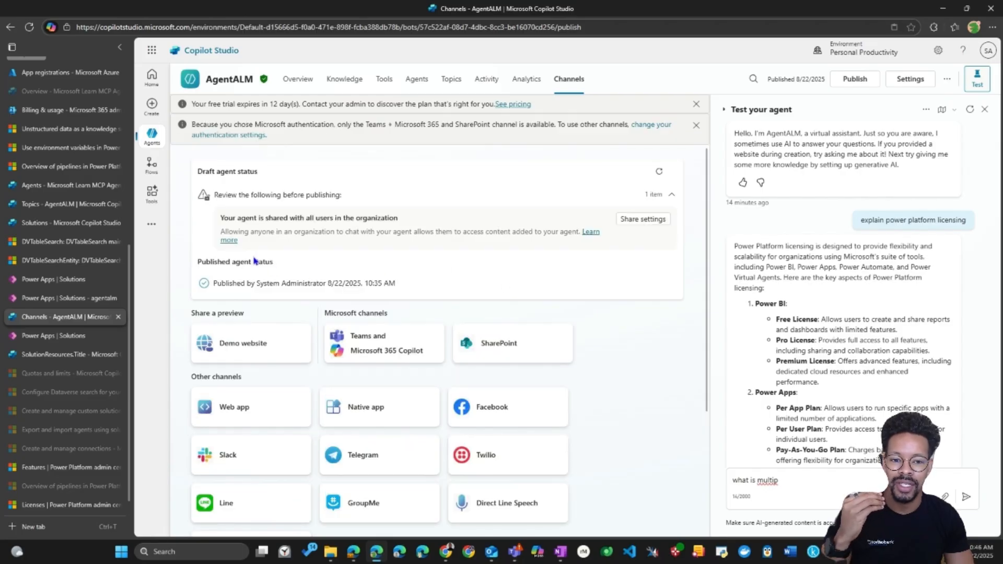
pyautogui.scroll(-1, 569, 269)
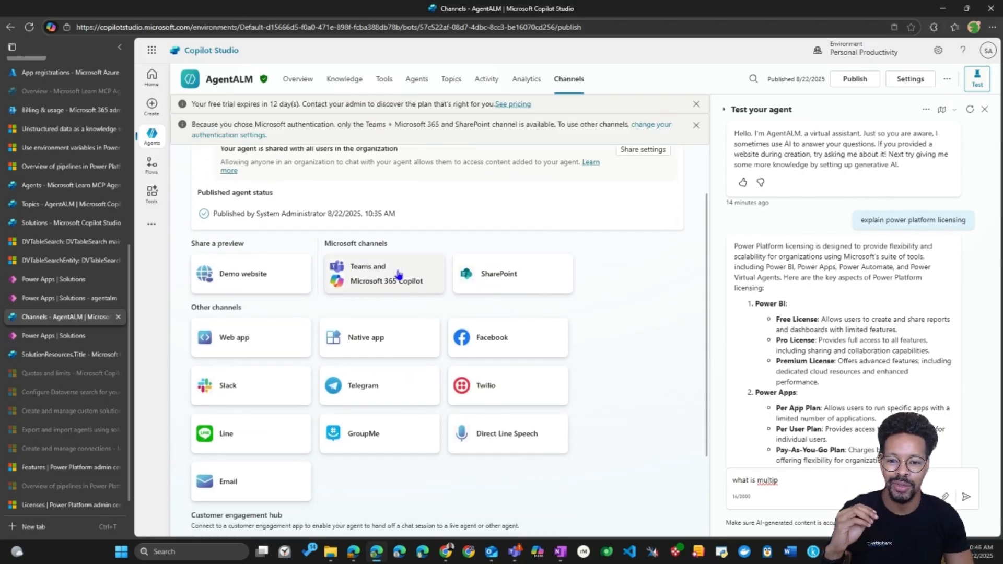
pyautogui.click(405, 275)
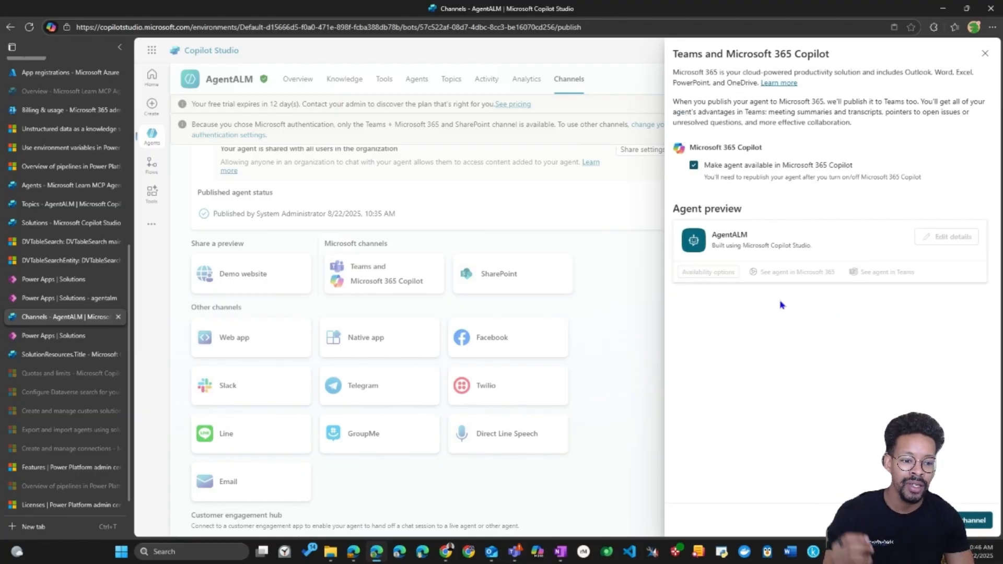
pyautogui.click(973, 521)
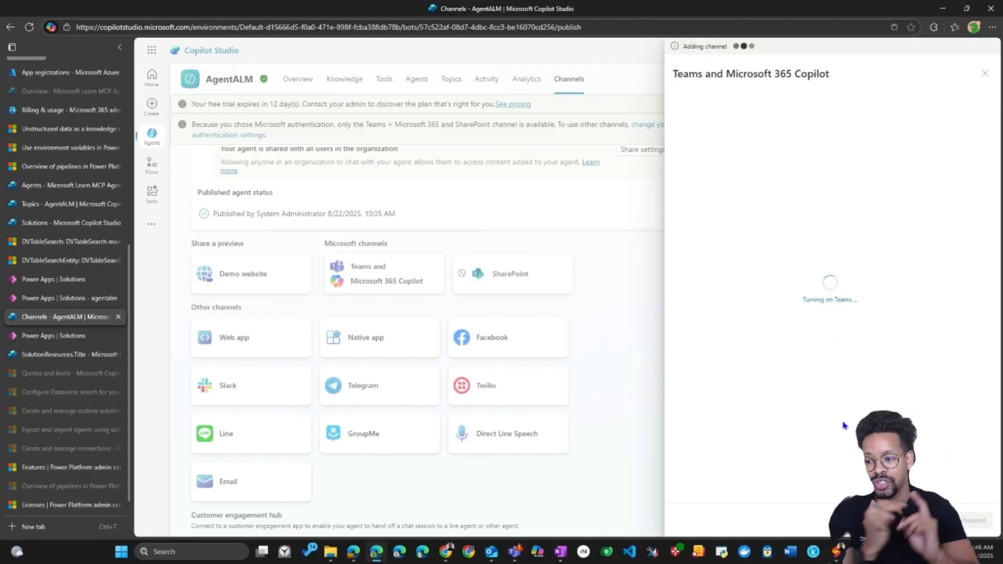